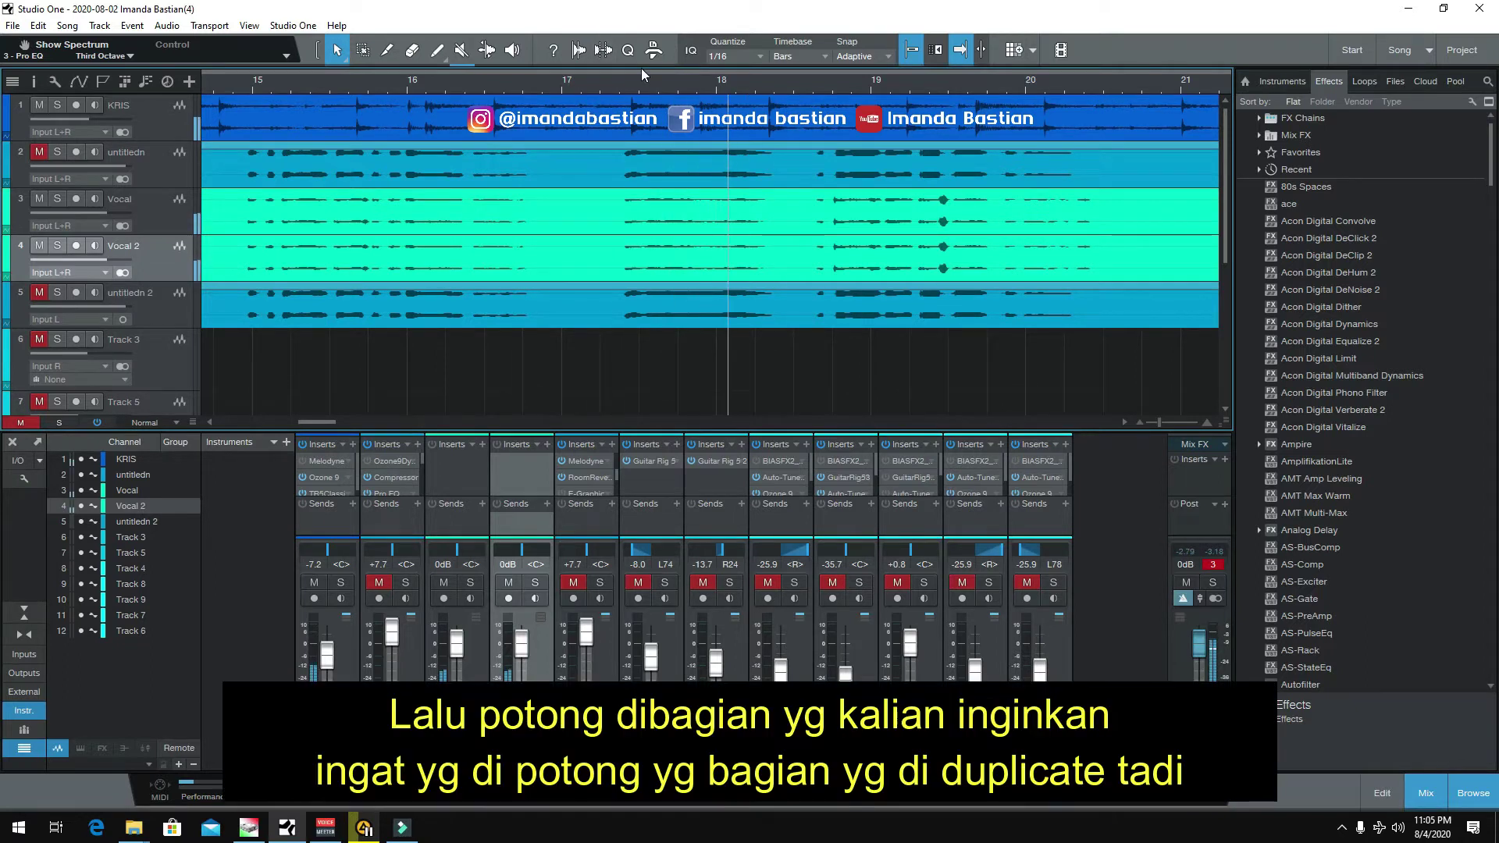
Step: Split the Vocal 2 clip just after bar 17 and in mid bar 18, and delete the part before the isolated phrase
click(386, 49)
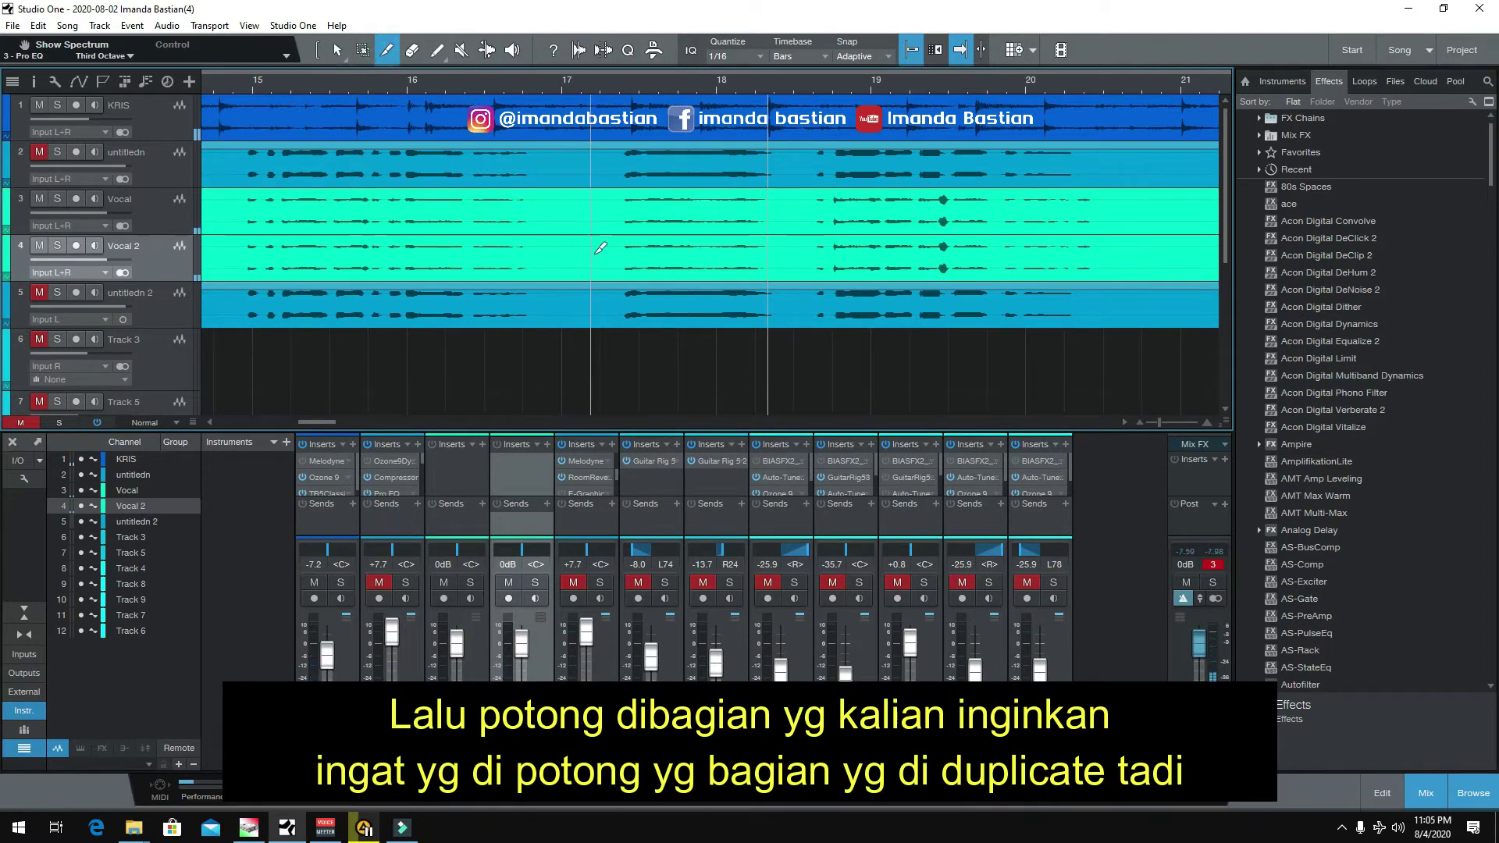
click(783, 251)
click(341, 50)
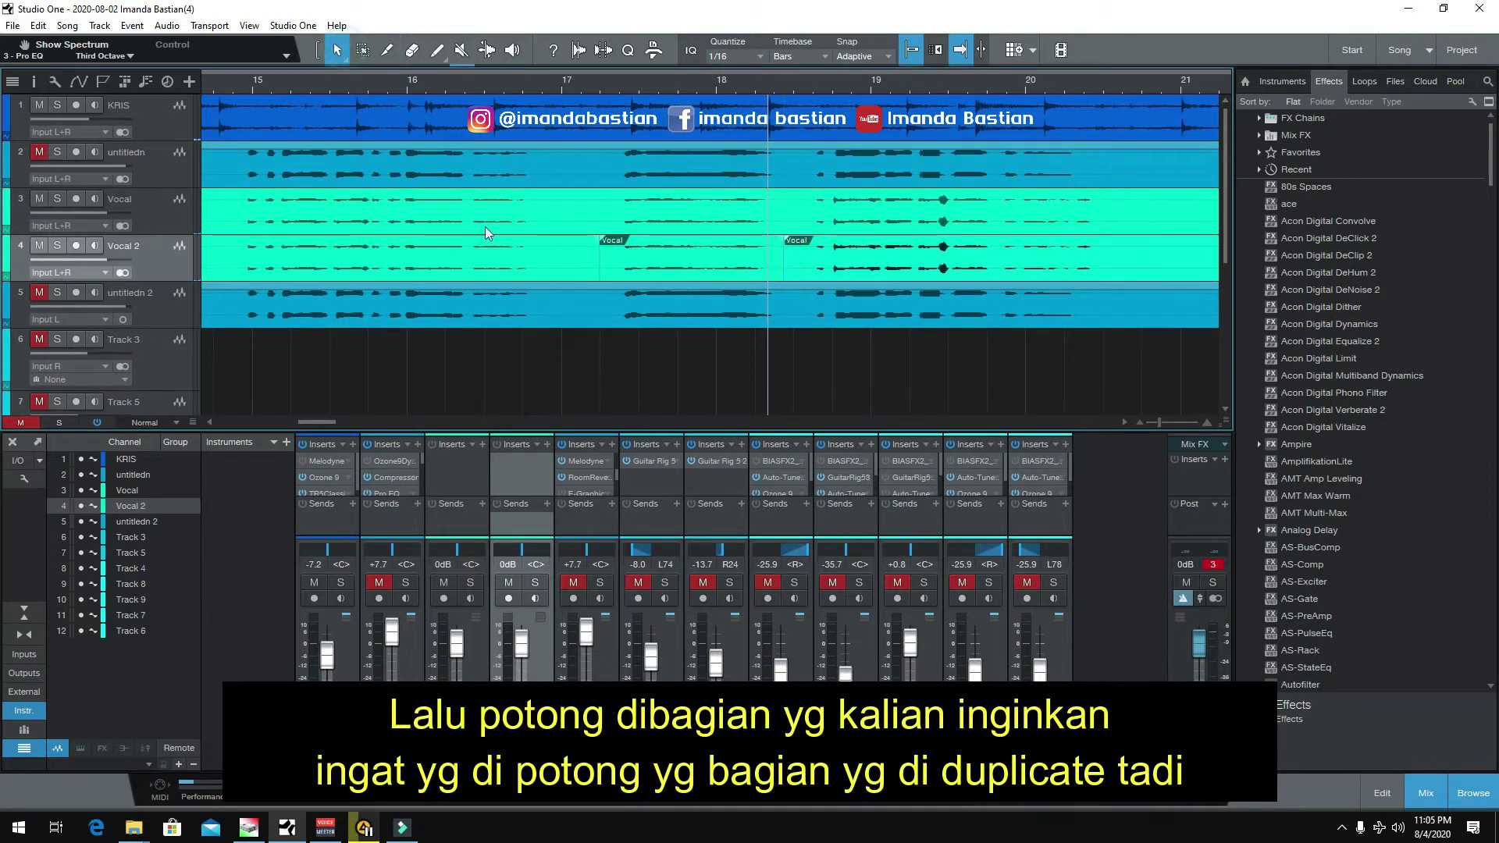
click(522, 254)
key(Delete)
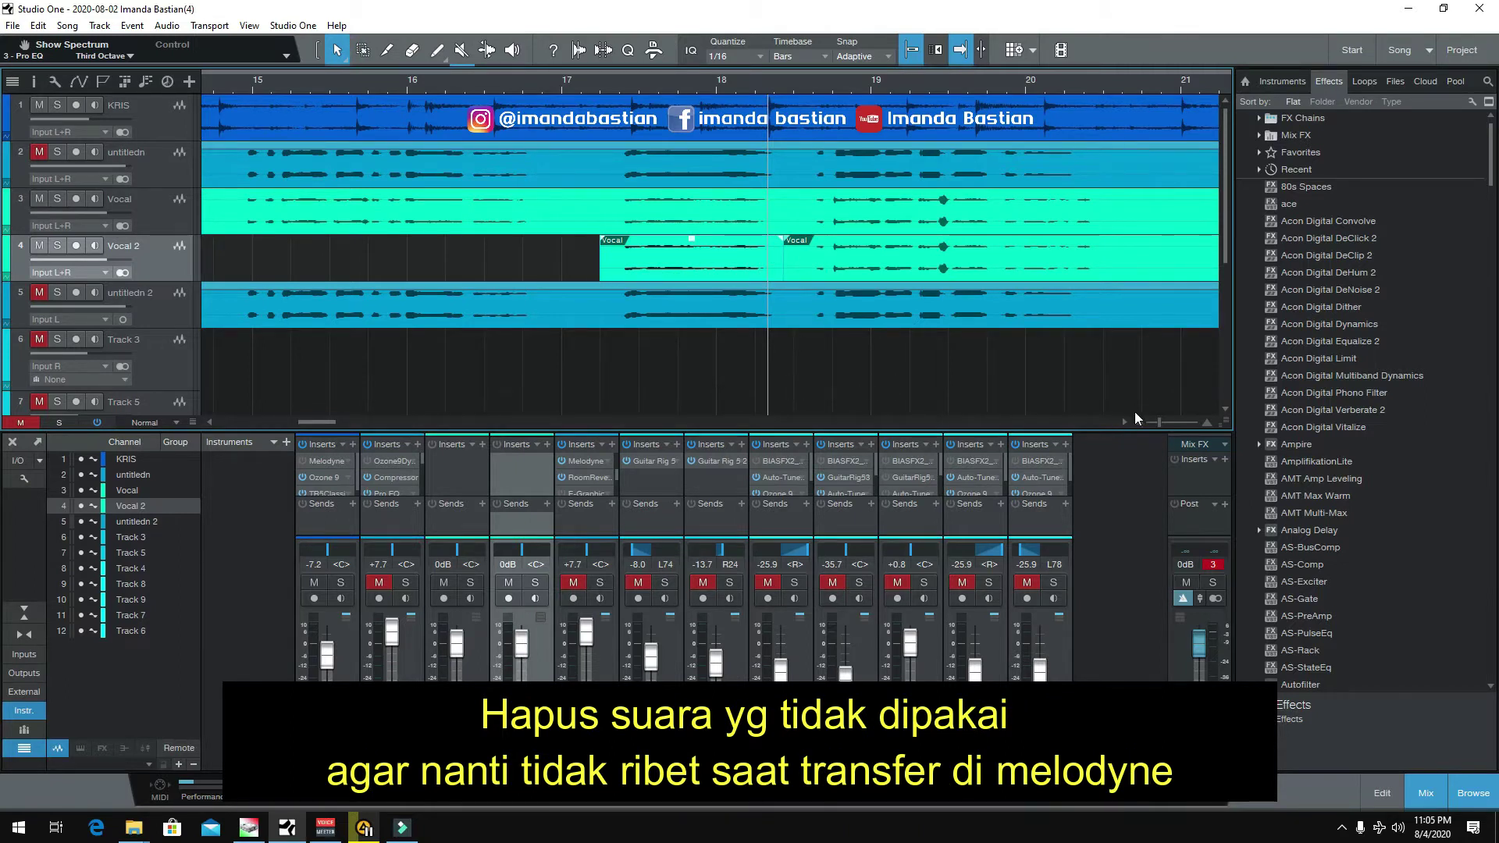
Step: Play the song from successive points between about bars 30 and 44 to locate the next phrase needing a backing vocal
drag(1159, 421, 1142, 415)
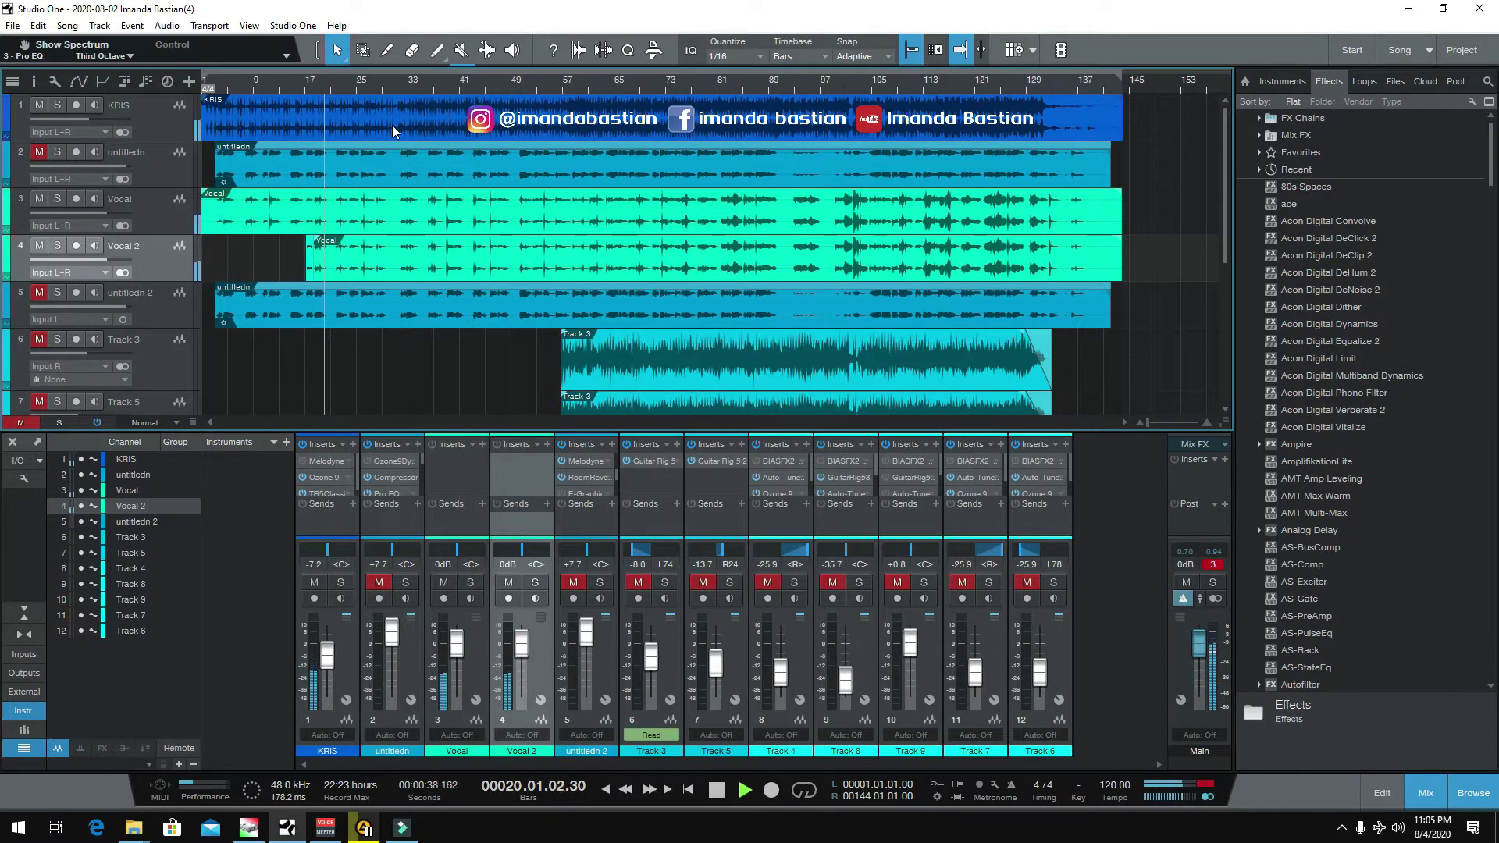
click(393, 88)
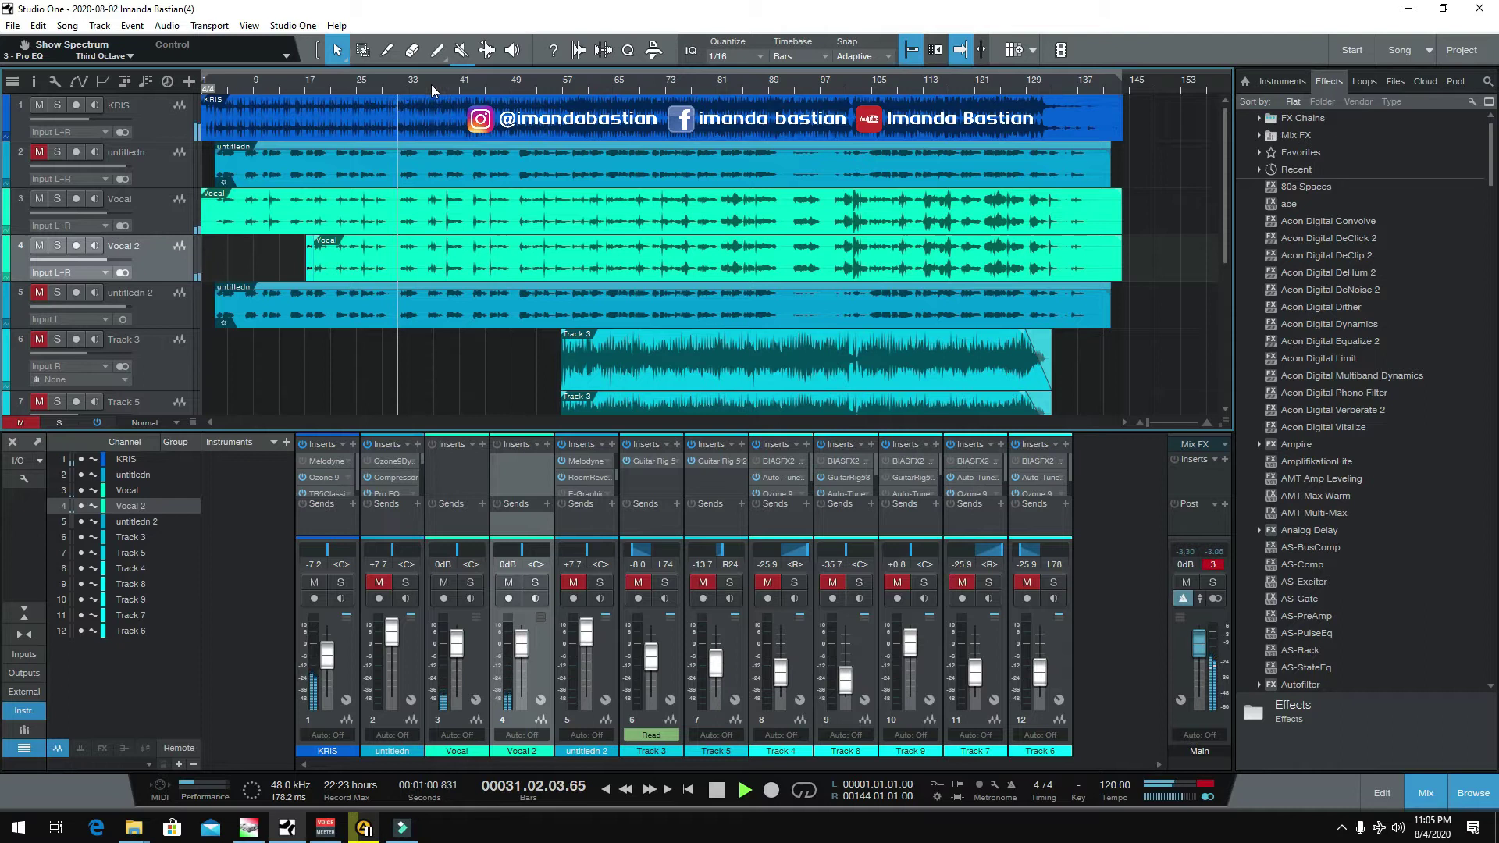
click(429, 85)
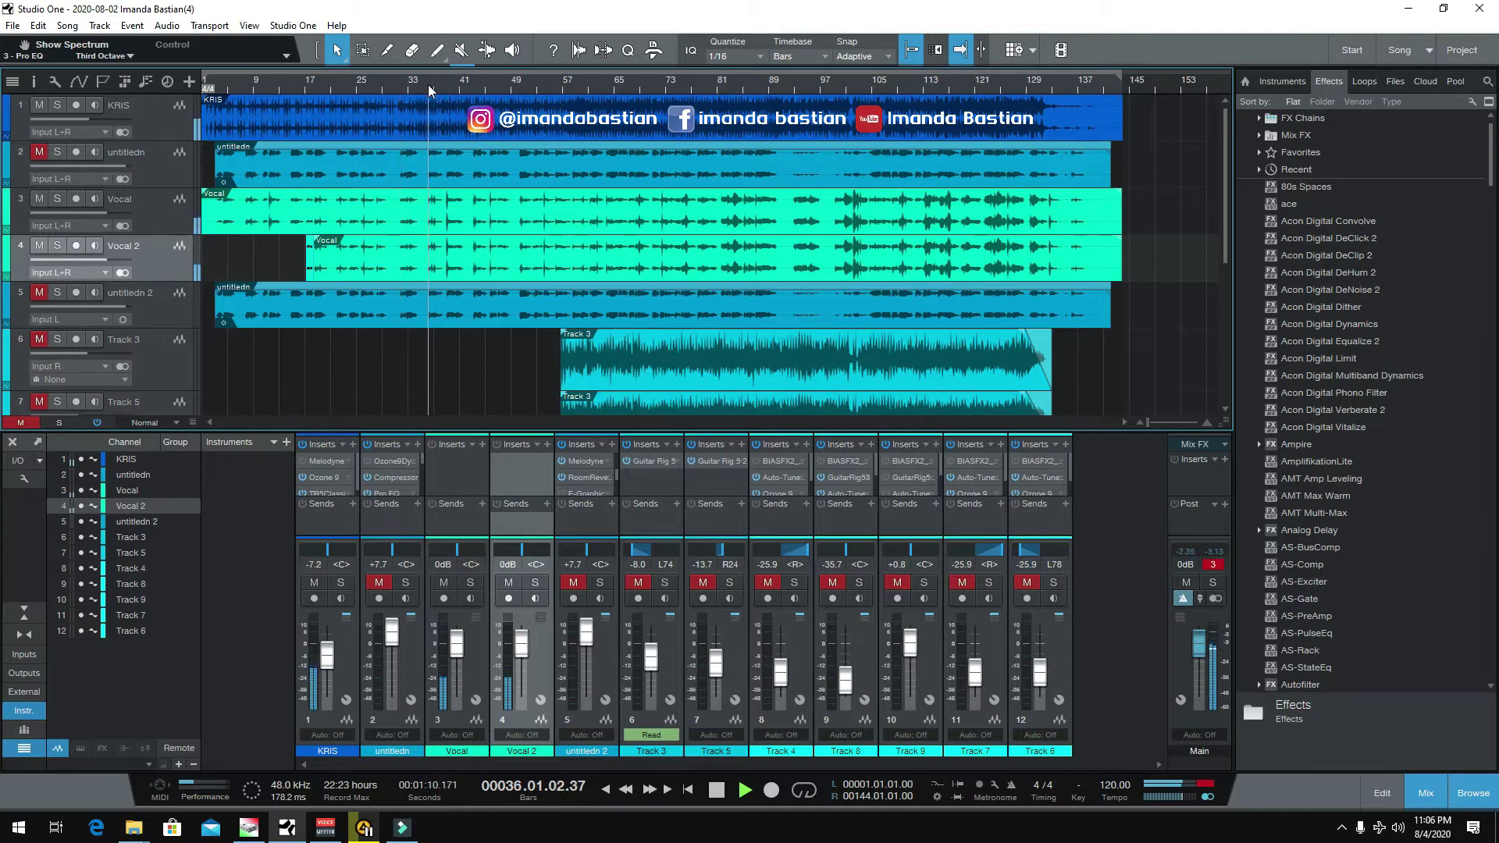
click(450, 87)
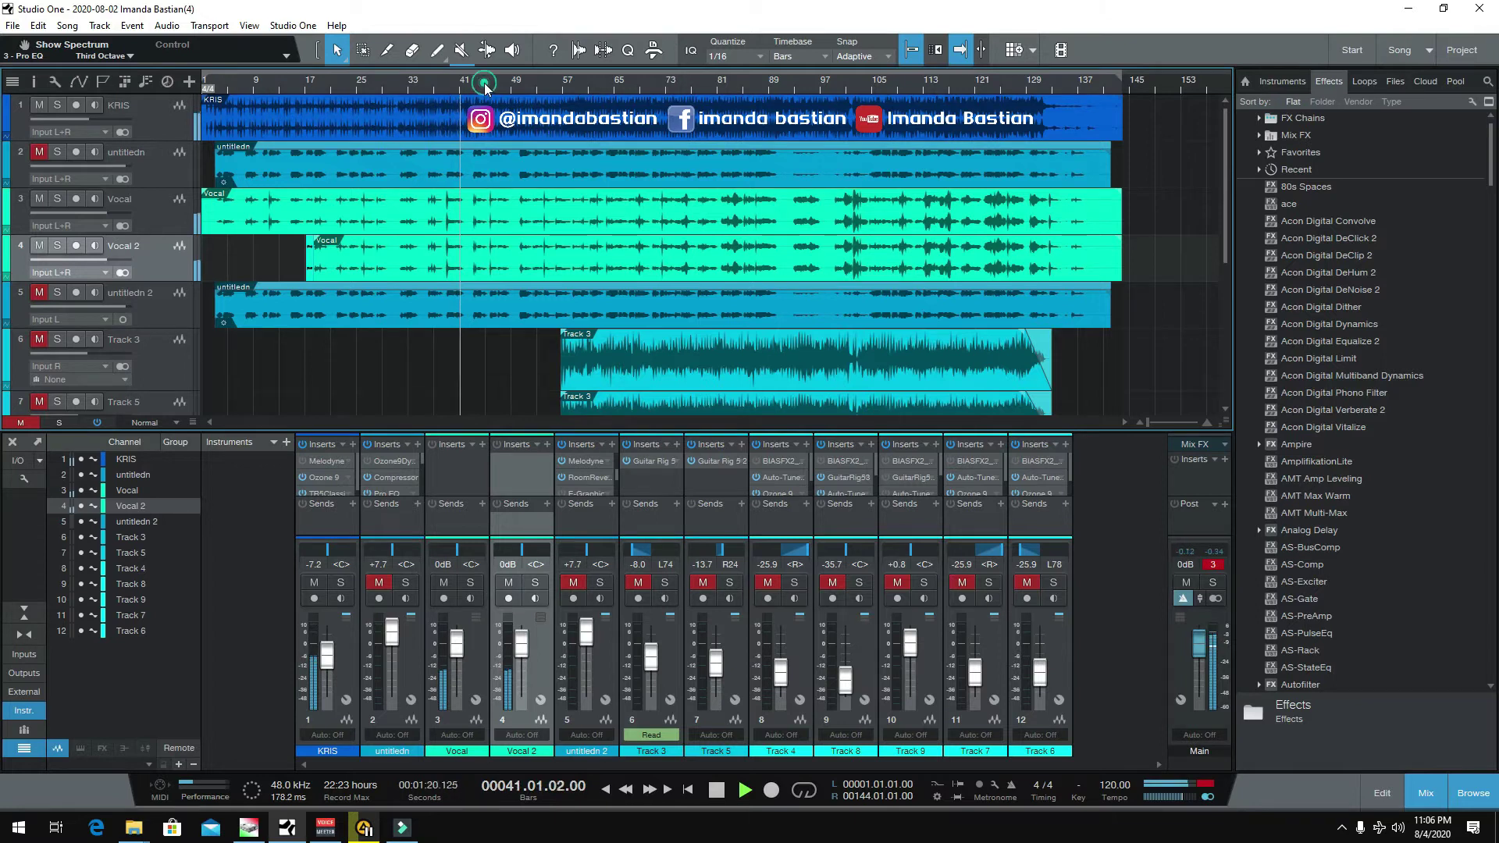
click(484, 83)
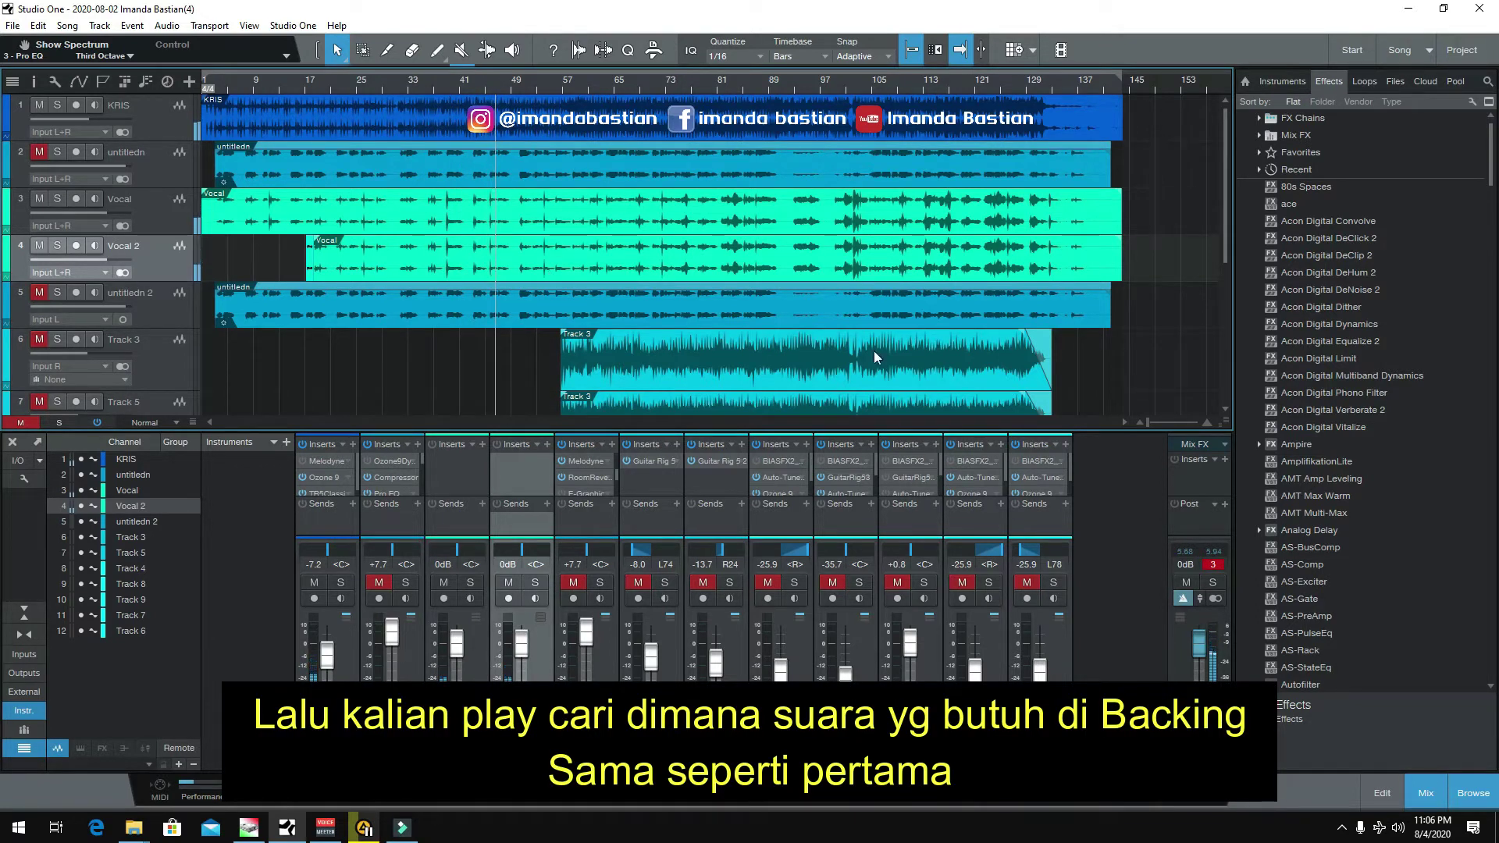
drag(1150, 423, 1159, 423)
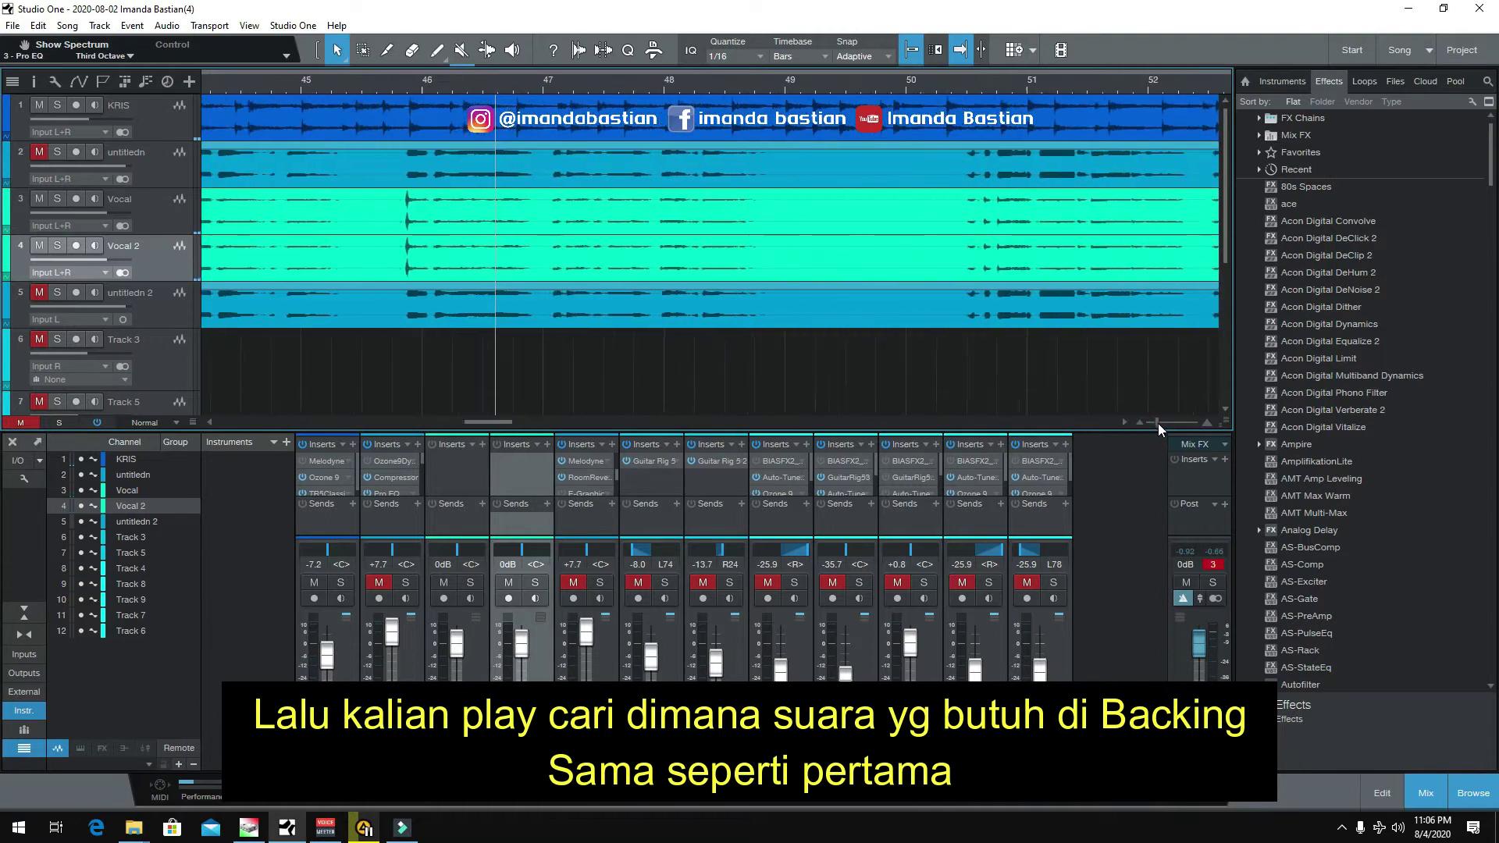
Step: Split Vocal 2 just before bar 46 and at bar 47, and delete the unused section before that phrase
click(388, 49)
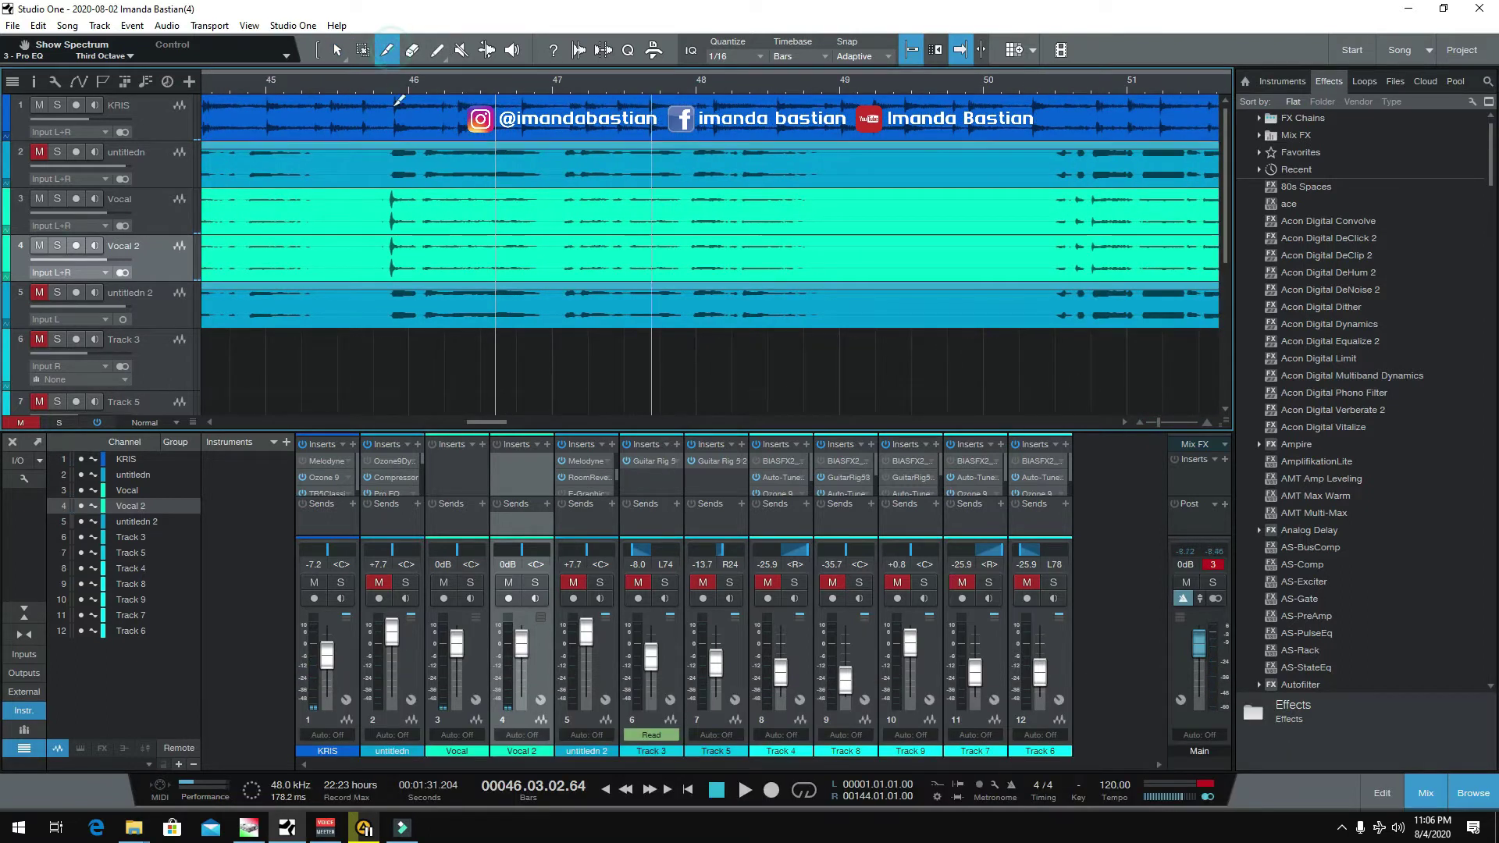
click(381, 81)
key(space)
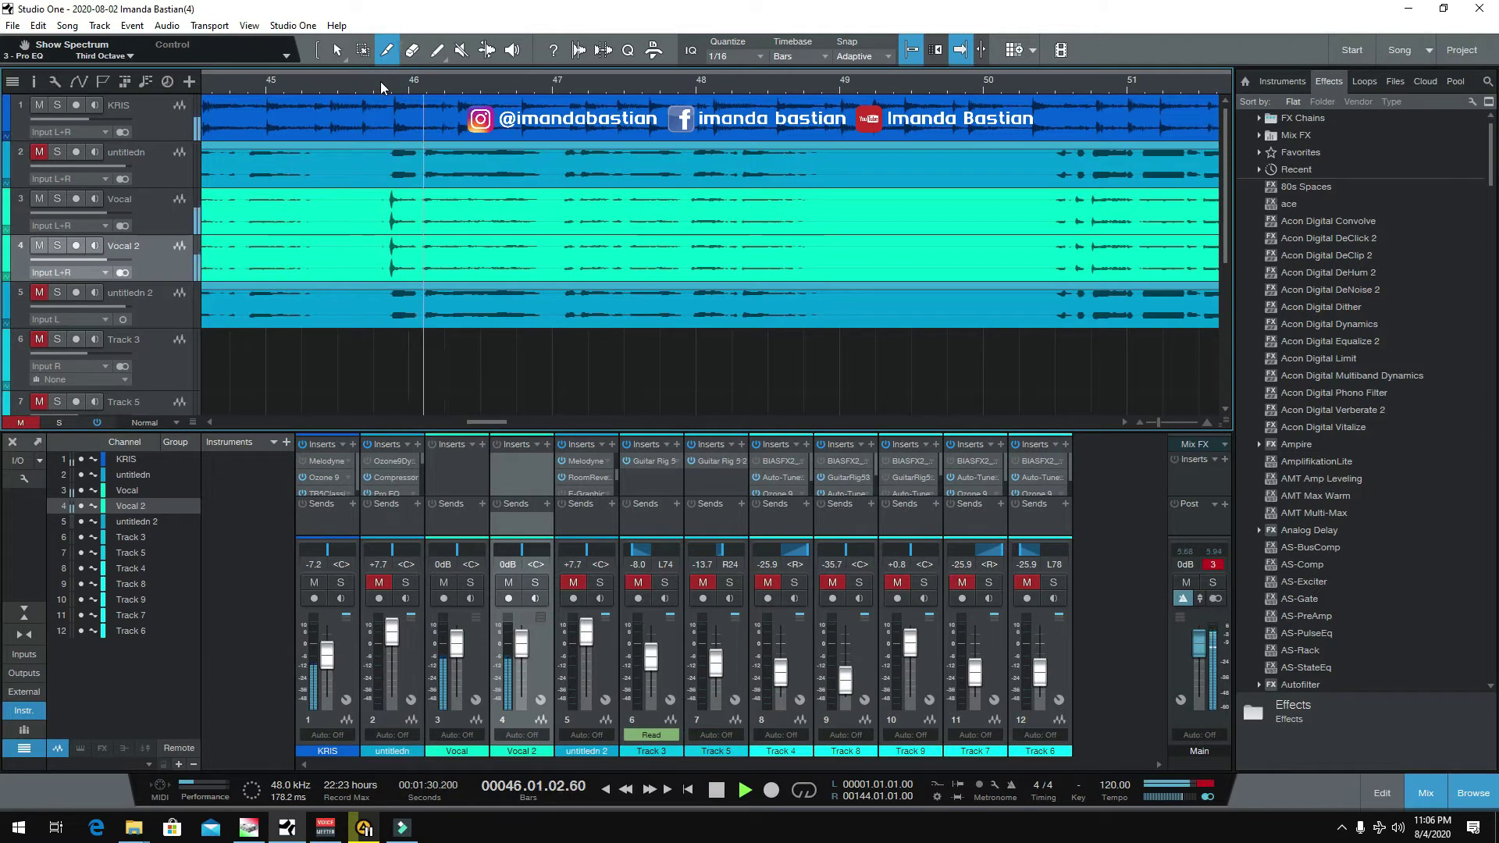
key(space)
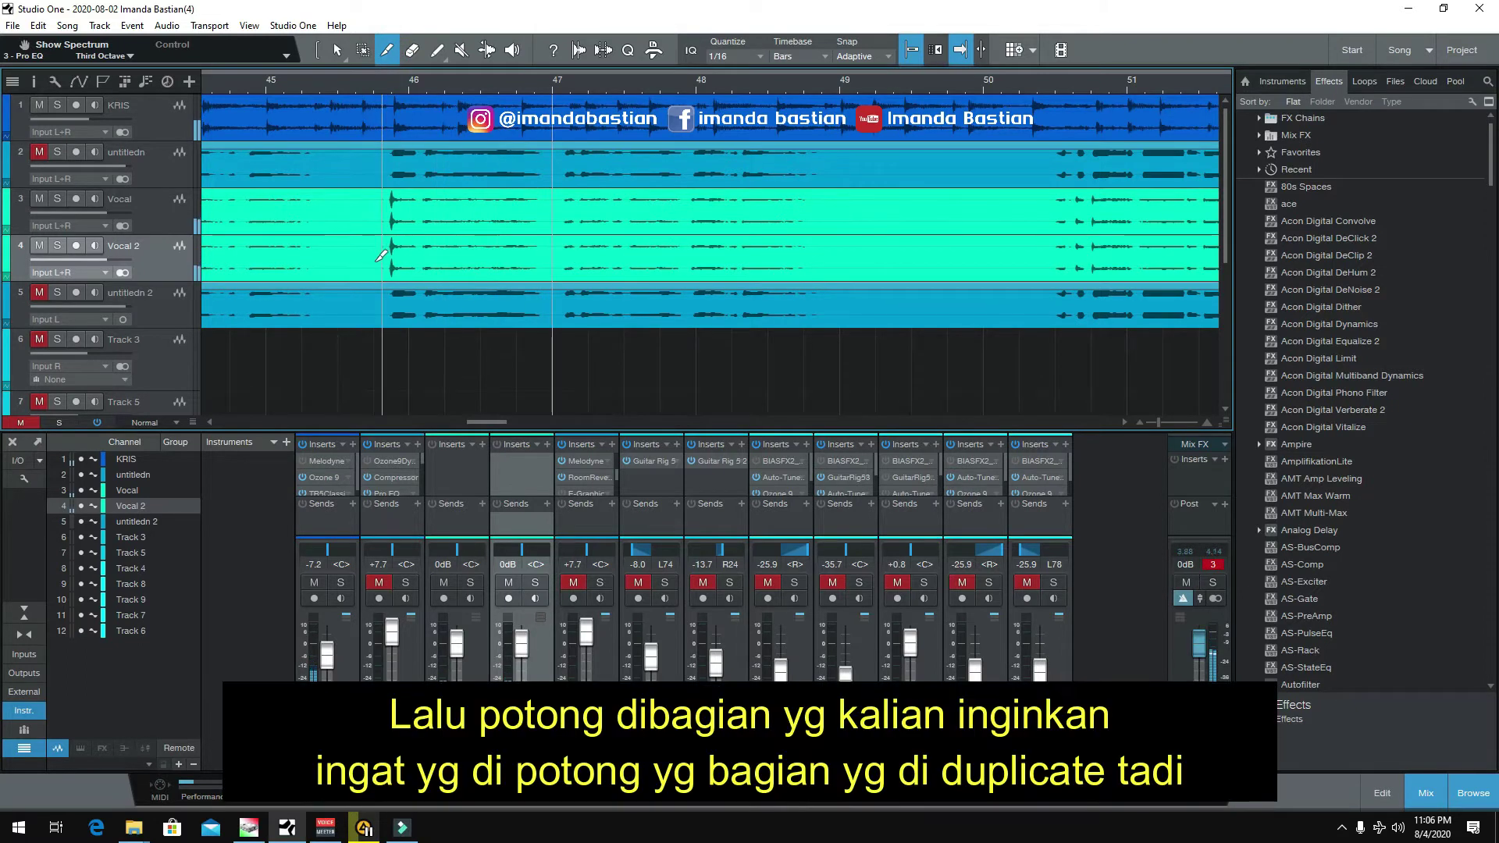
key(alt+x)
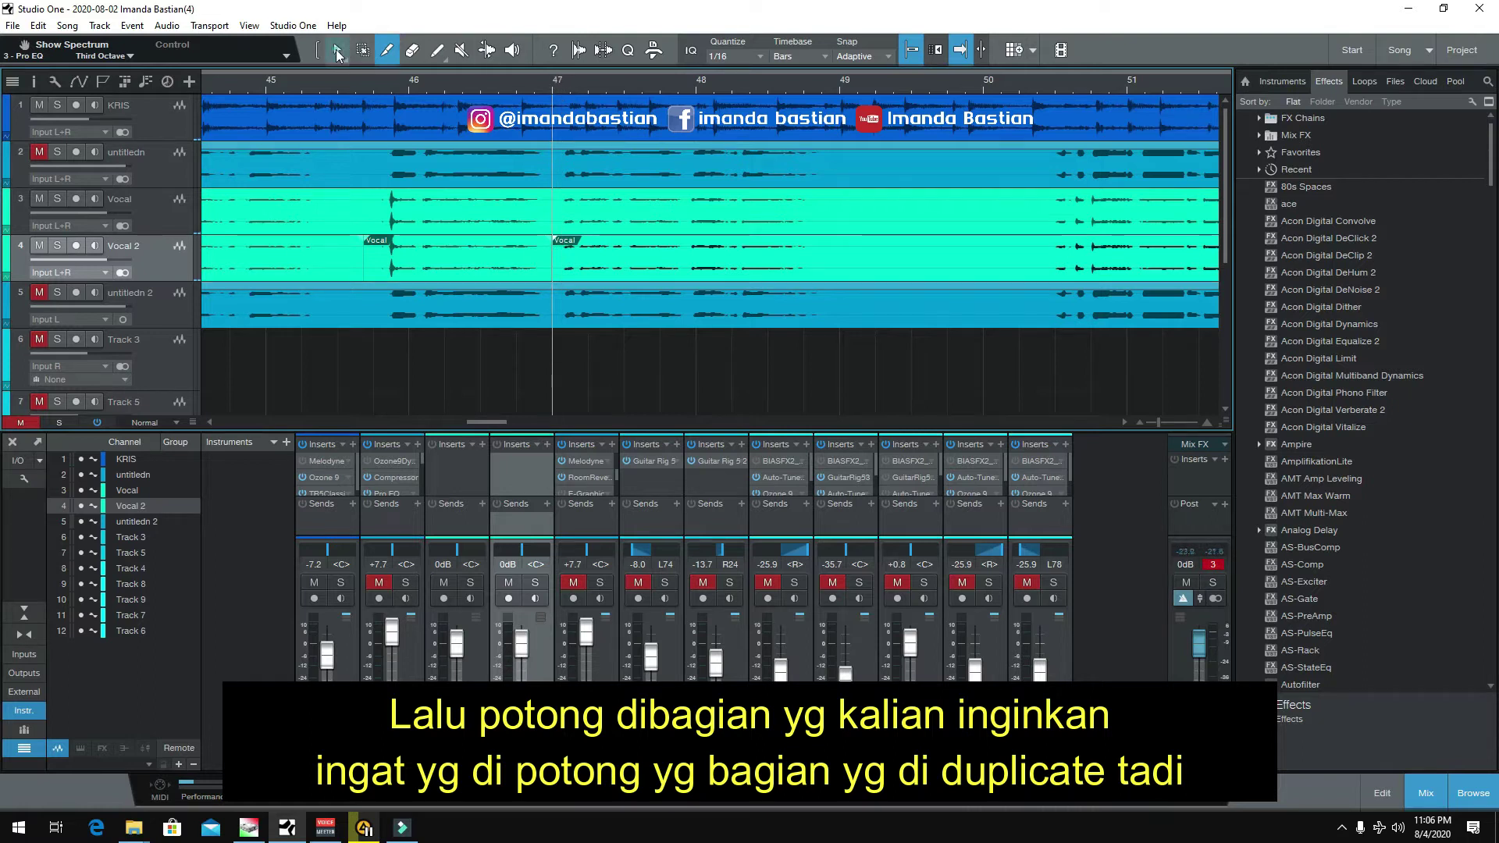
click(341, 50)
click(340, 251)
key(Delete)
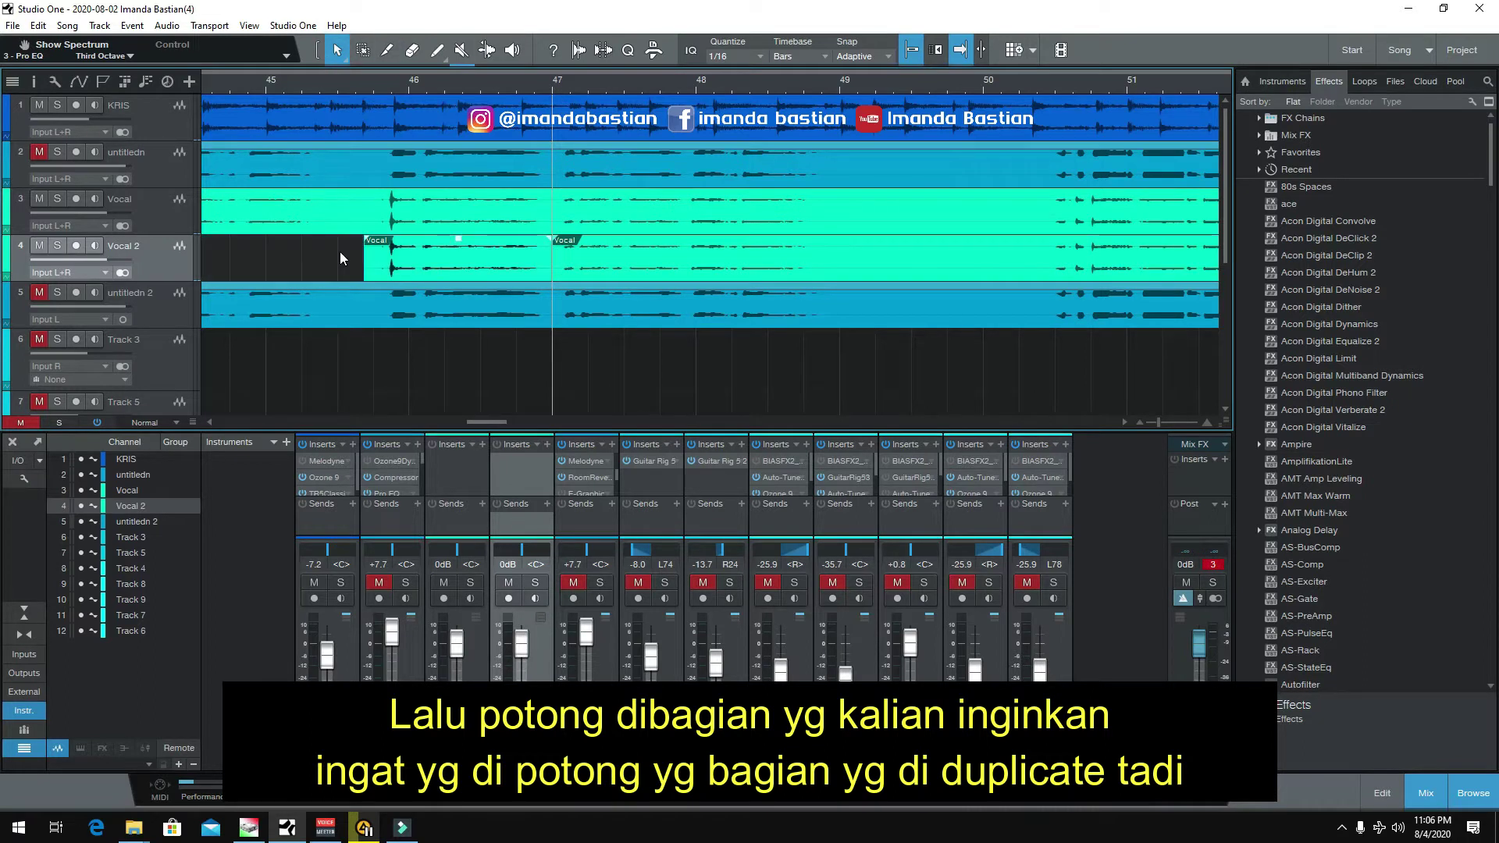
Step: Play on to bar 50, split Vocal 2 there, and delete the unused piece between bars 47 and 50
key(space)
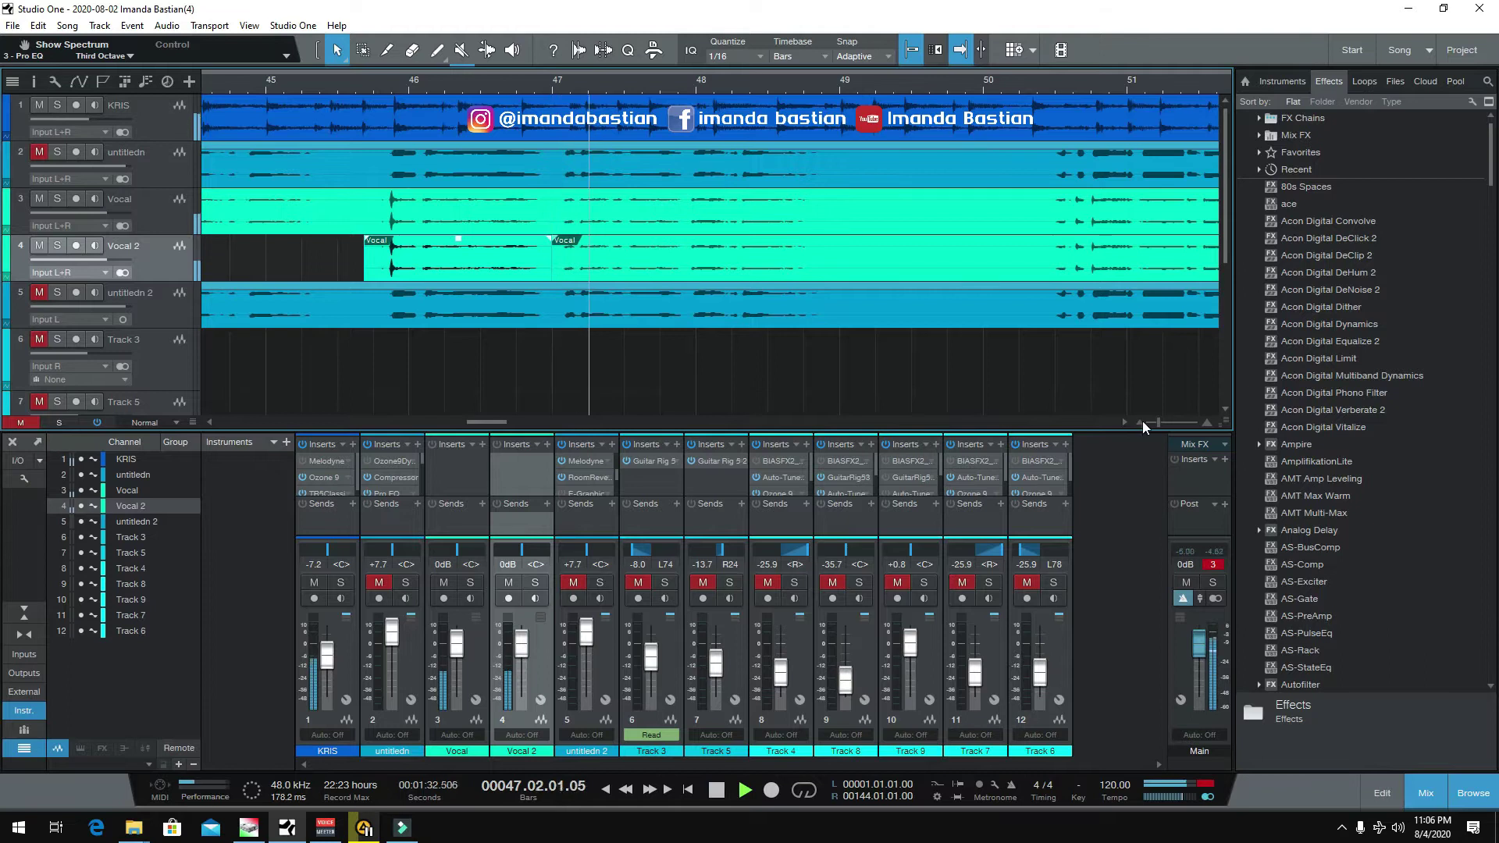
drag(1158, 420, 1149, 415)
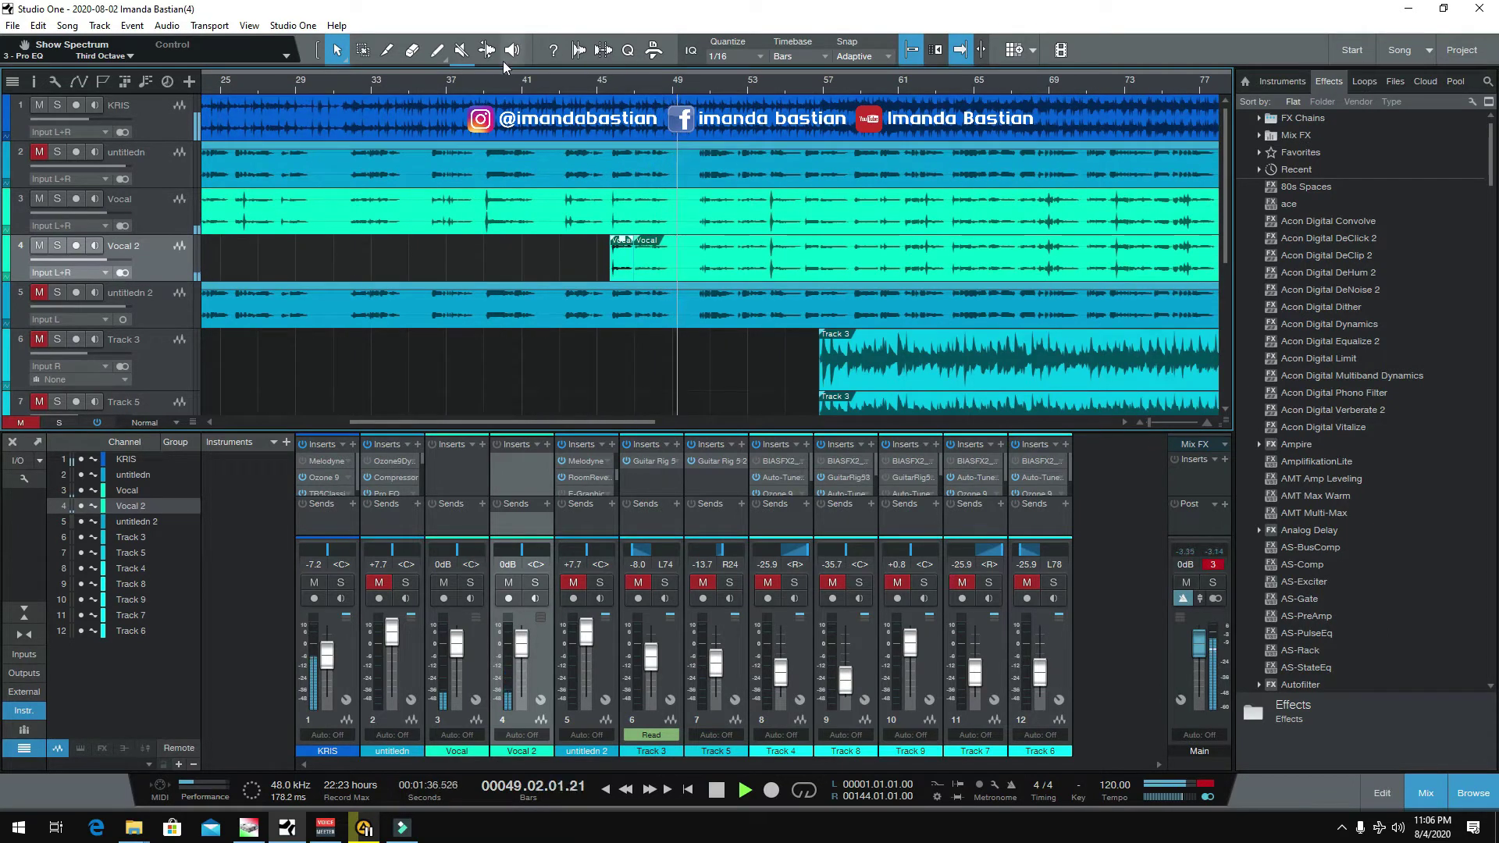
key(space)
click(392, 52)
click(701, 245)
click(335, 50)
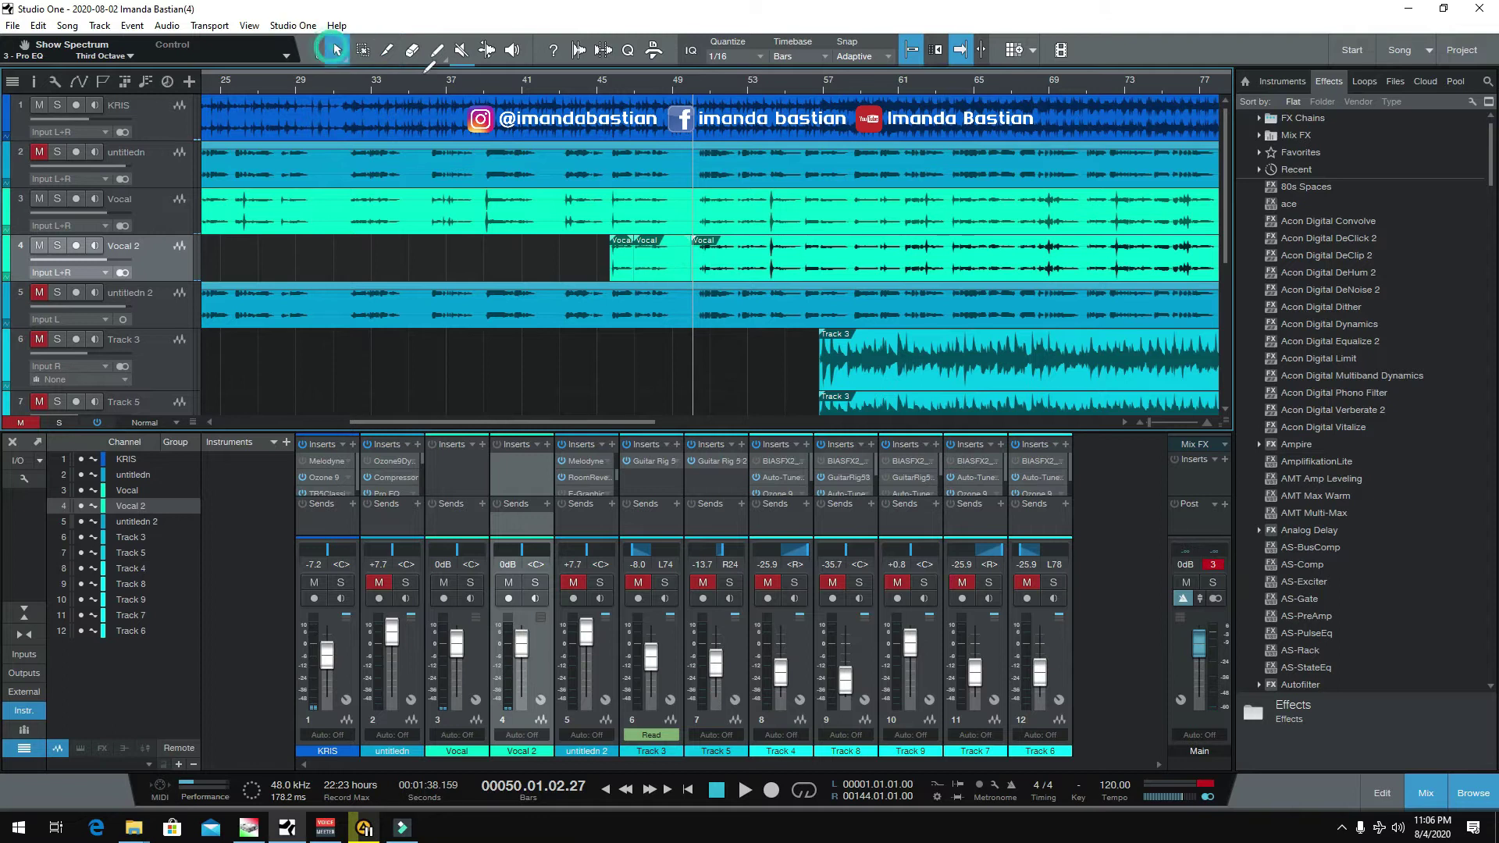
click(676, 255)
key(Delete)
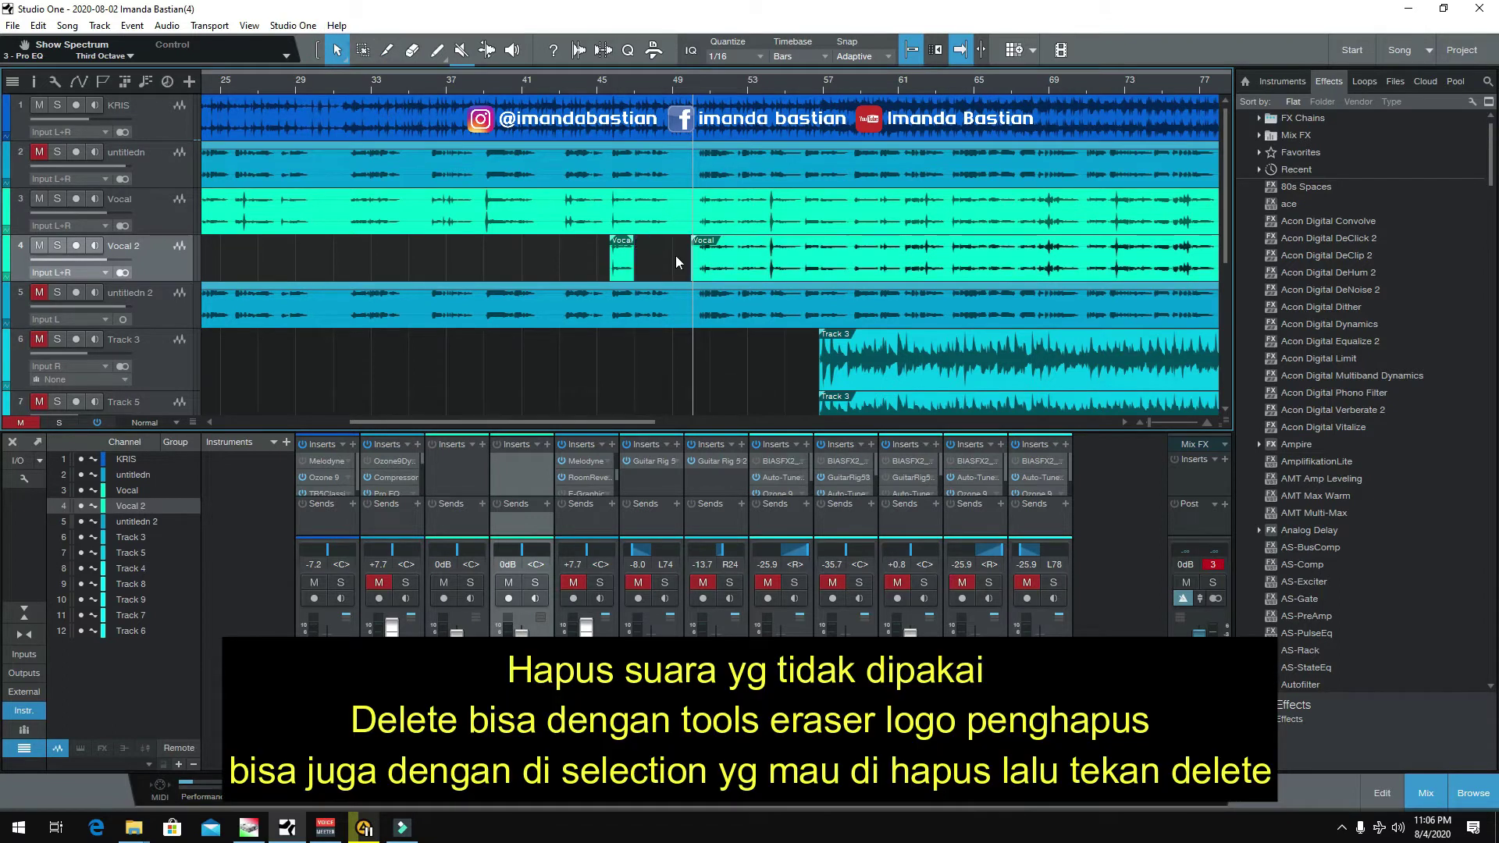
Step: Insert the Melodyne plug-in on the Vocal 2 channel
drag(631, 423, 564, 412)
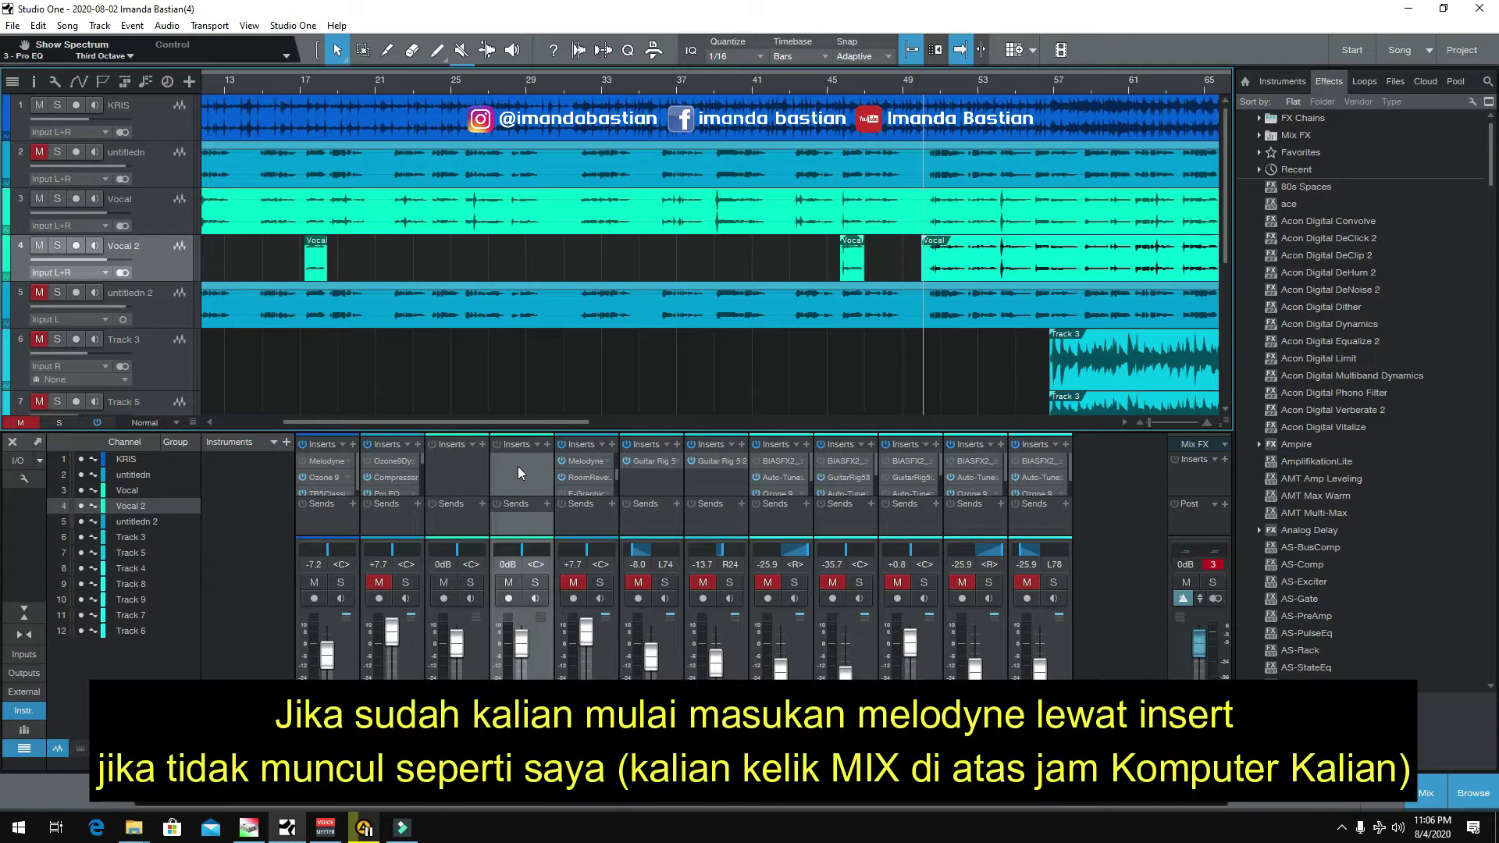
click(547, 444)
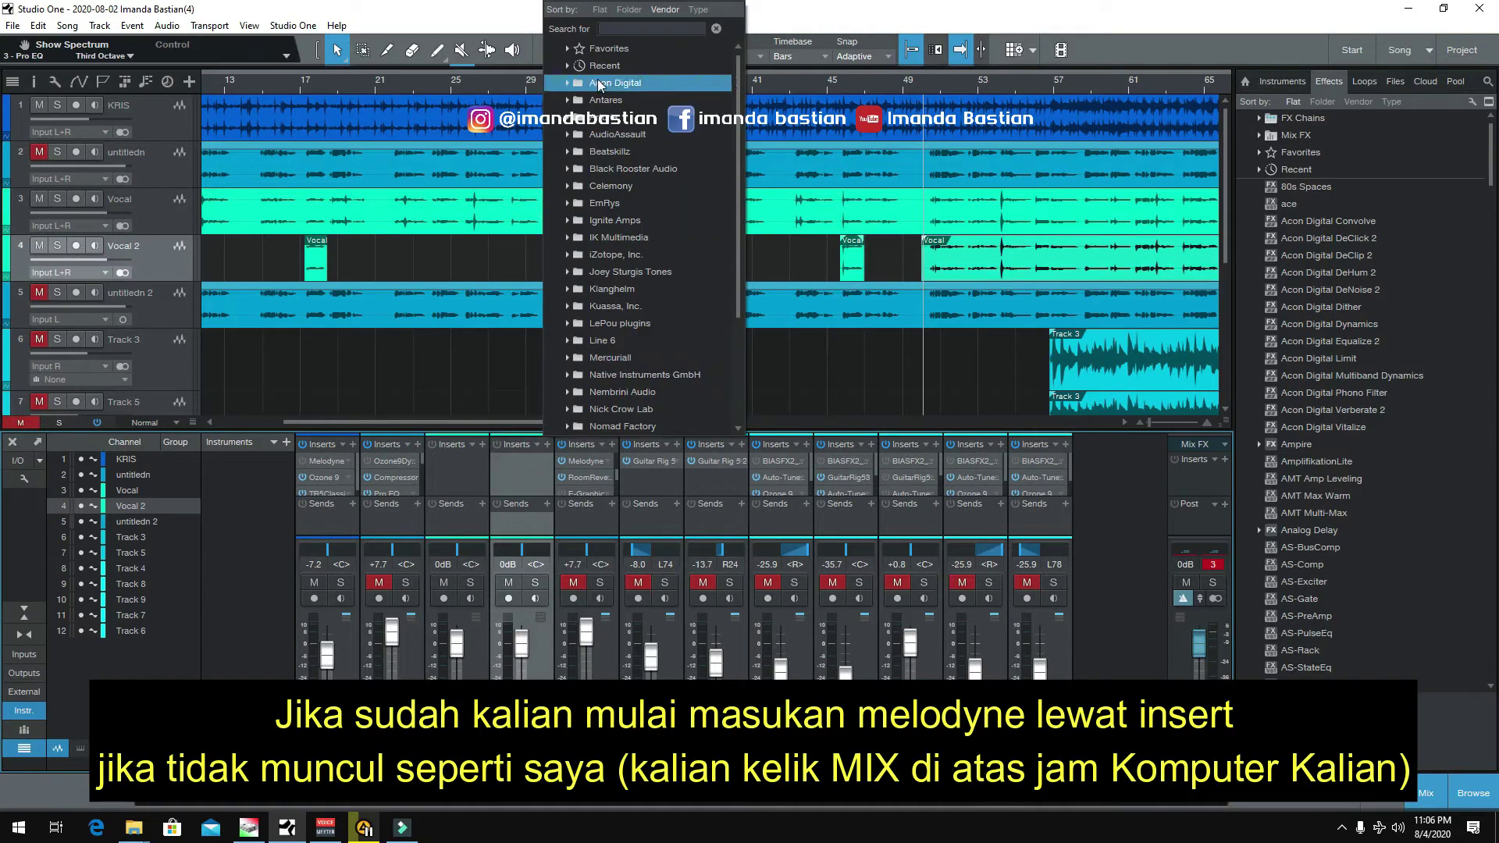
text(melo)
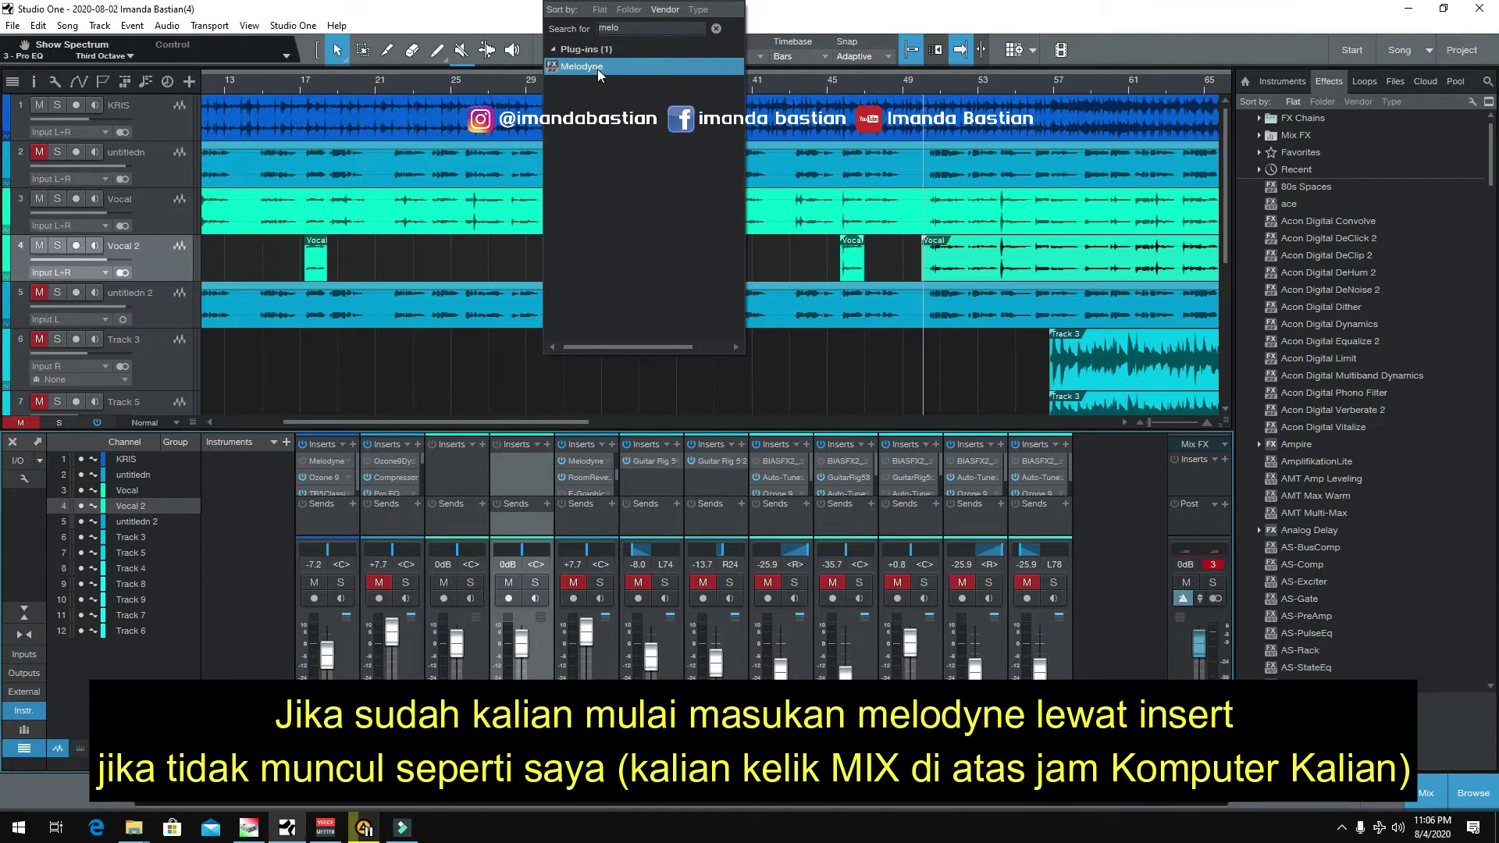
click(597, 69)
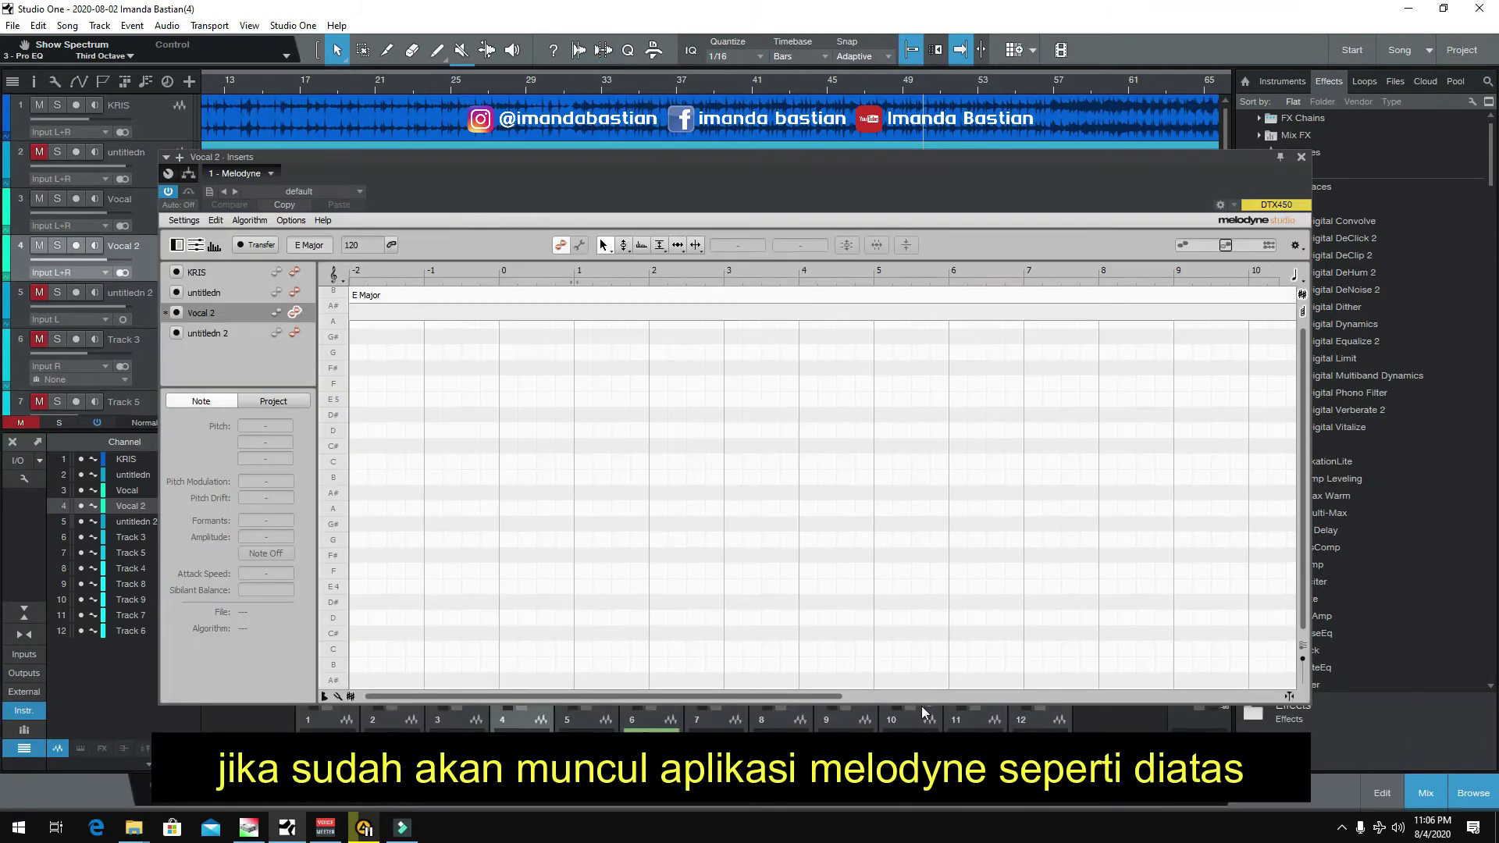
Step: Transfer the first Vocal 2 phrase into Melodyne by recording playback from bar 16 to about bar 19
drag(840, 696, 1267, 679)
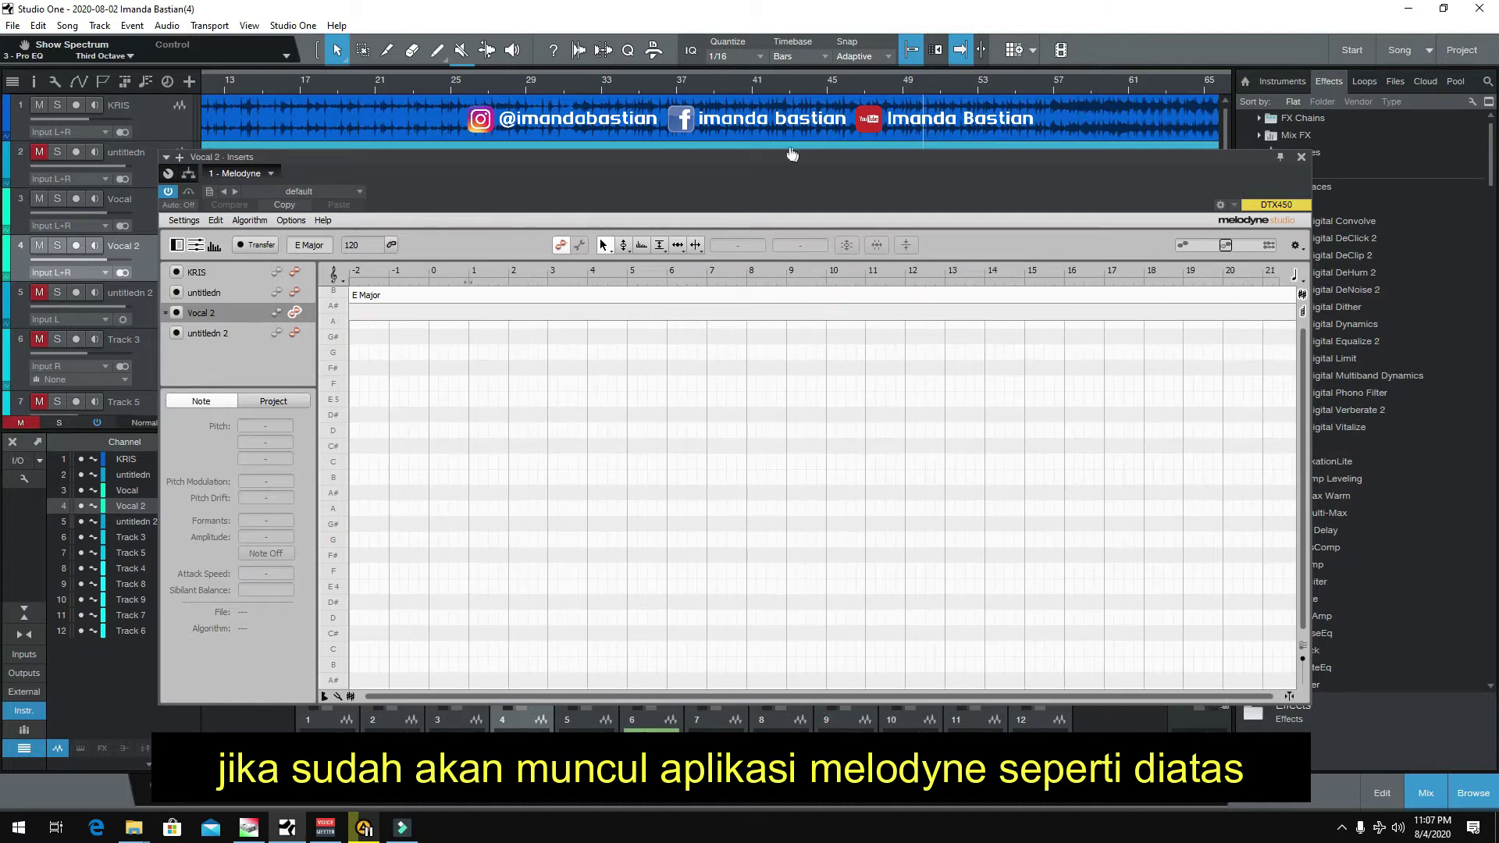
drag(779, 161, 856, 325)
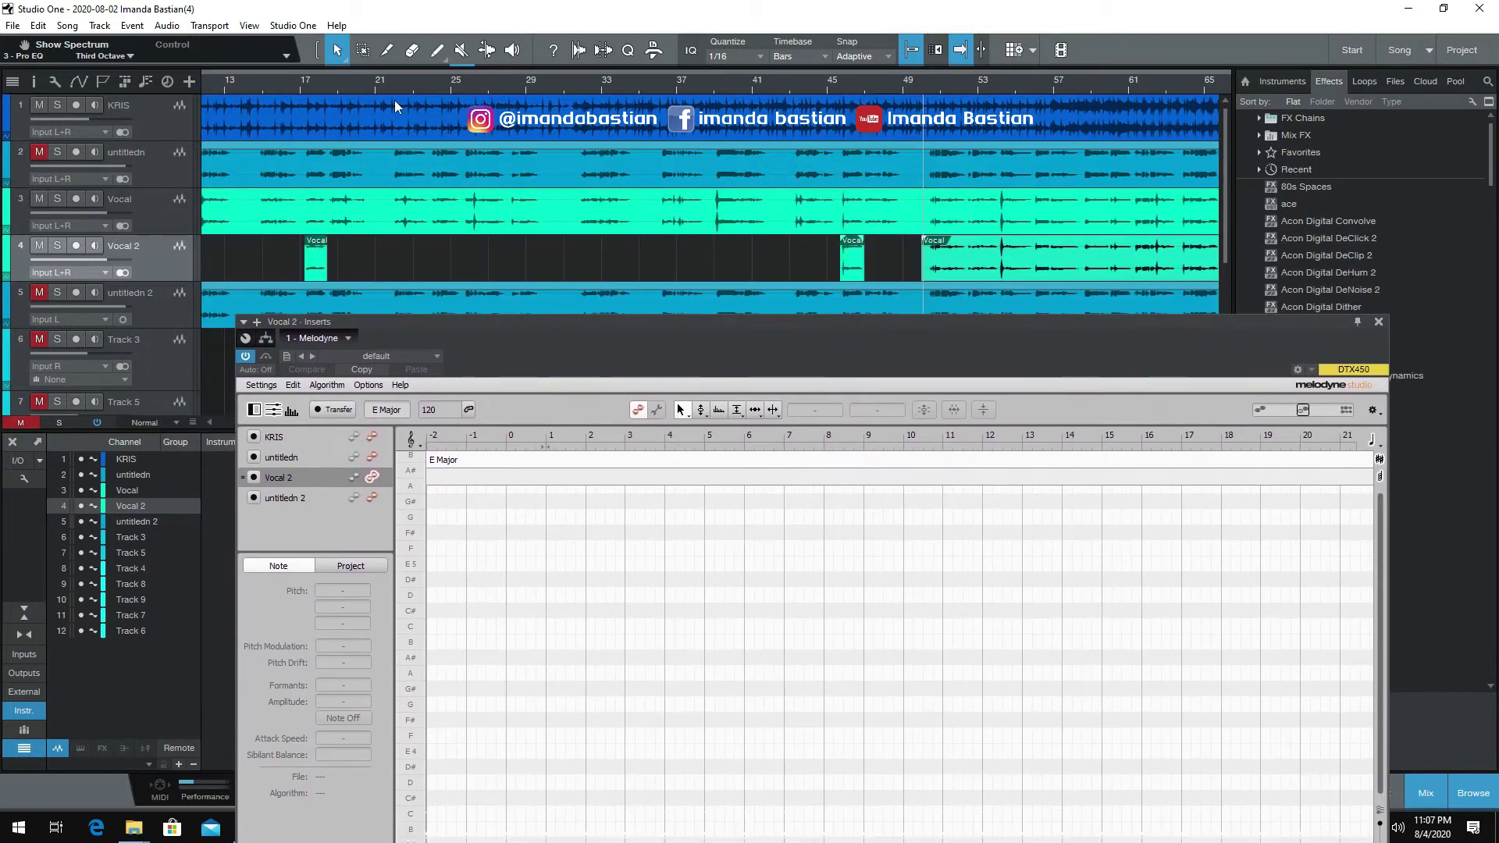
click(279, 86)
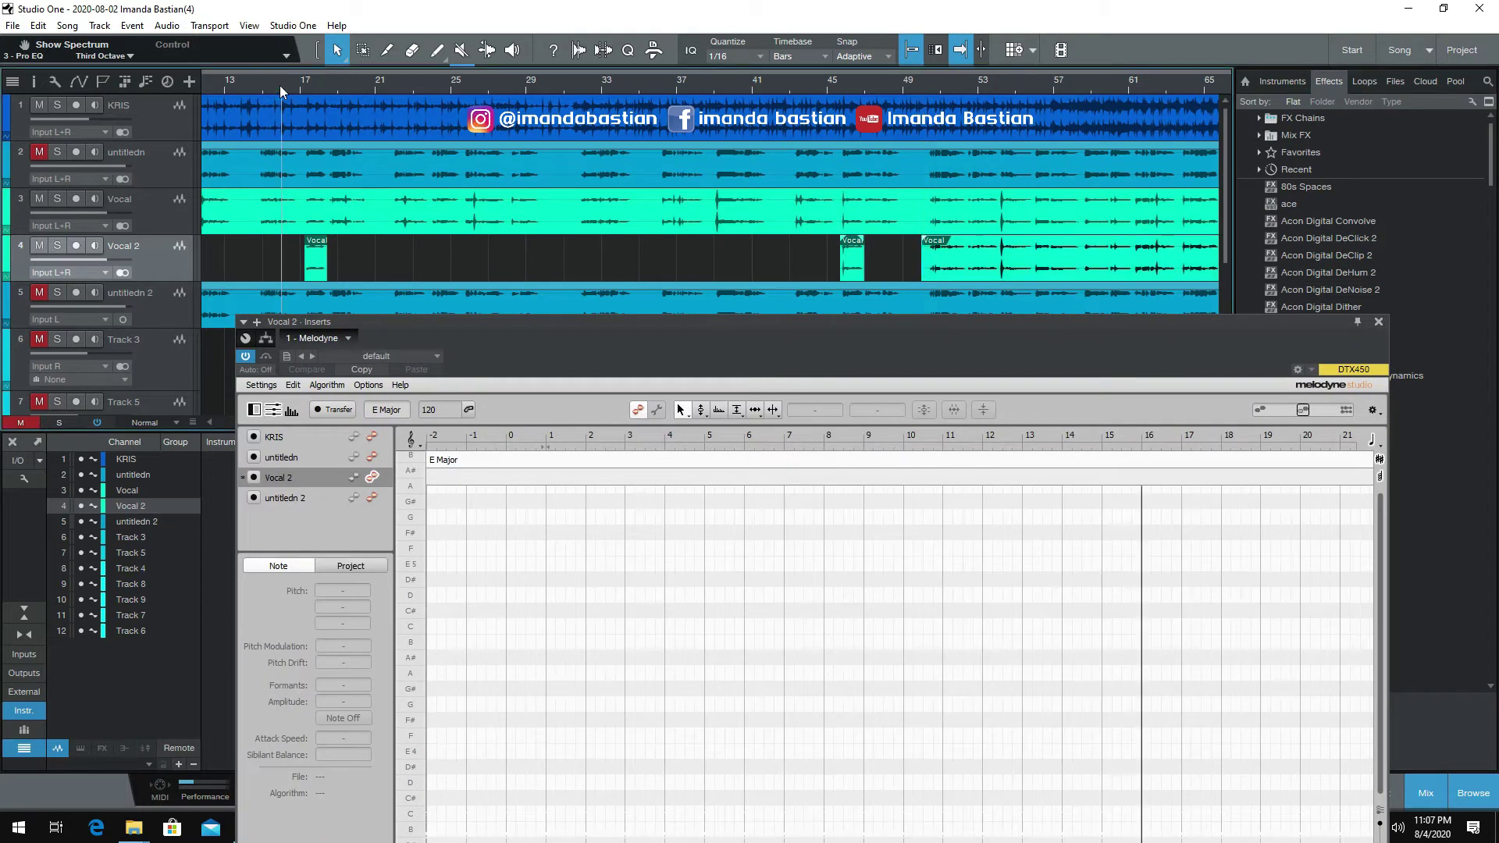
drag(470, 325, 612, 128)
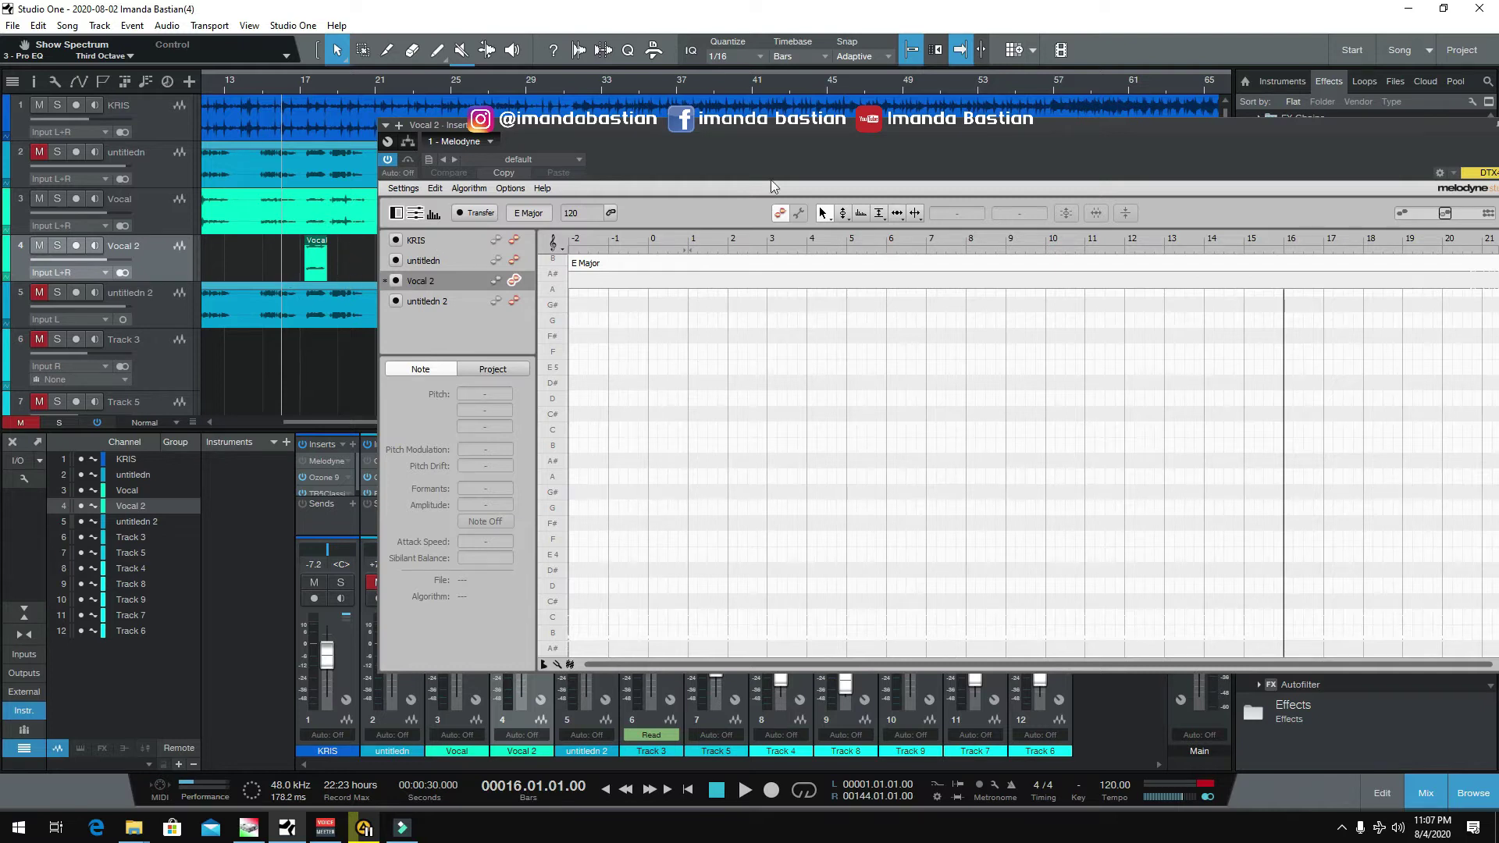
click(469, 214)
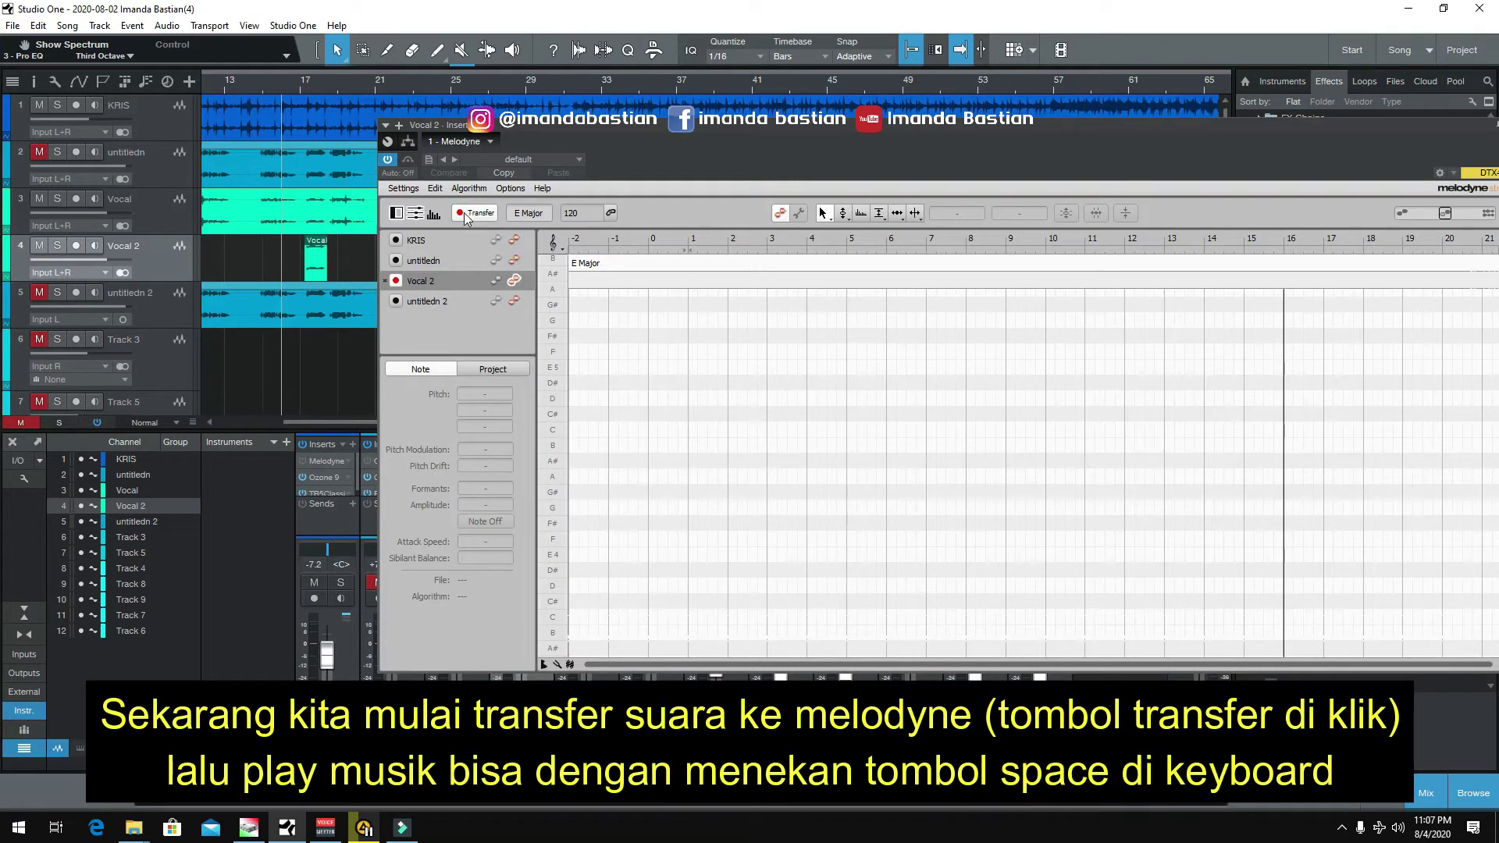
key(space)
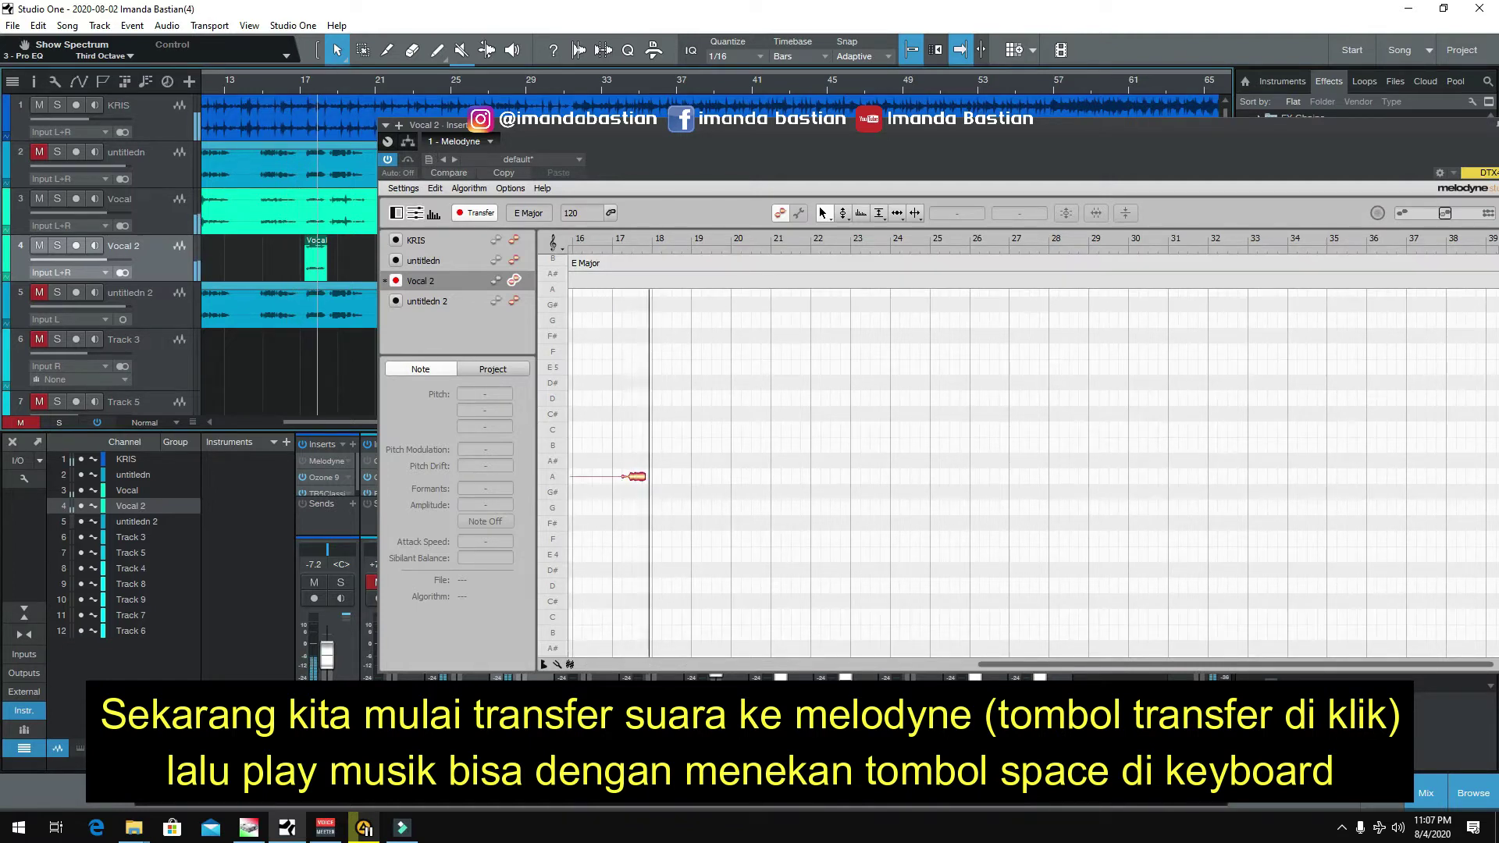
key(space)
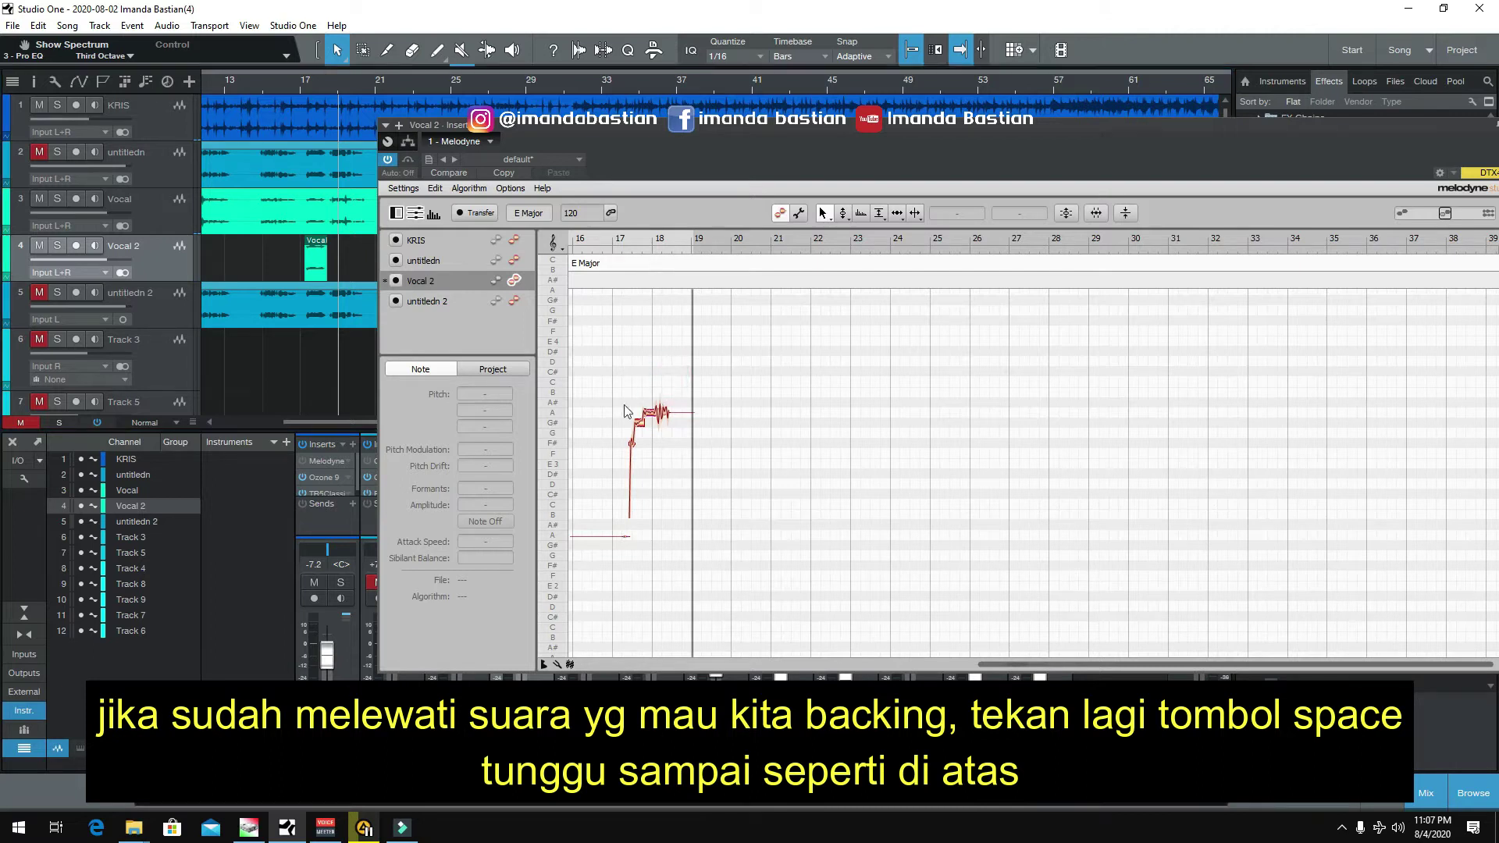
Step: Select the transferred vocal notes around bars 17 to 18 in Melodyne and lower them together by four semitones
drag(1190, 663, 1050, 659)
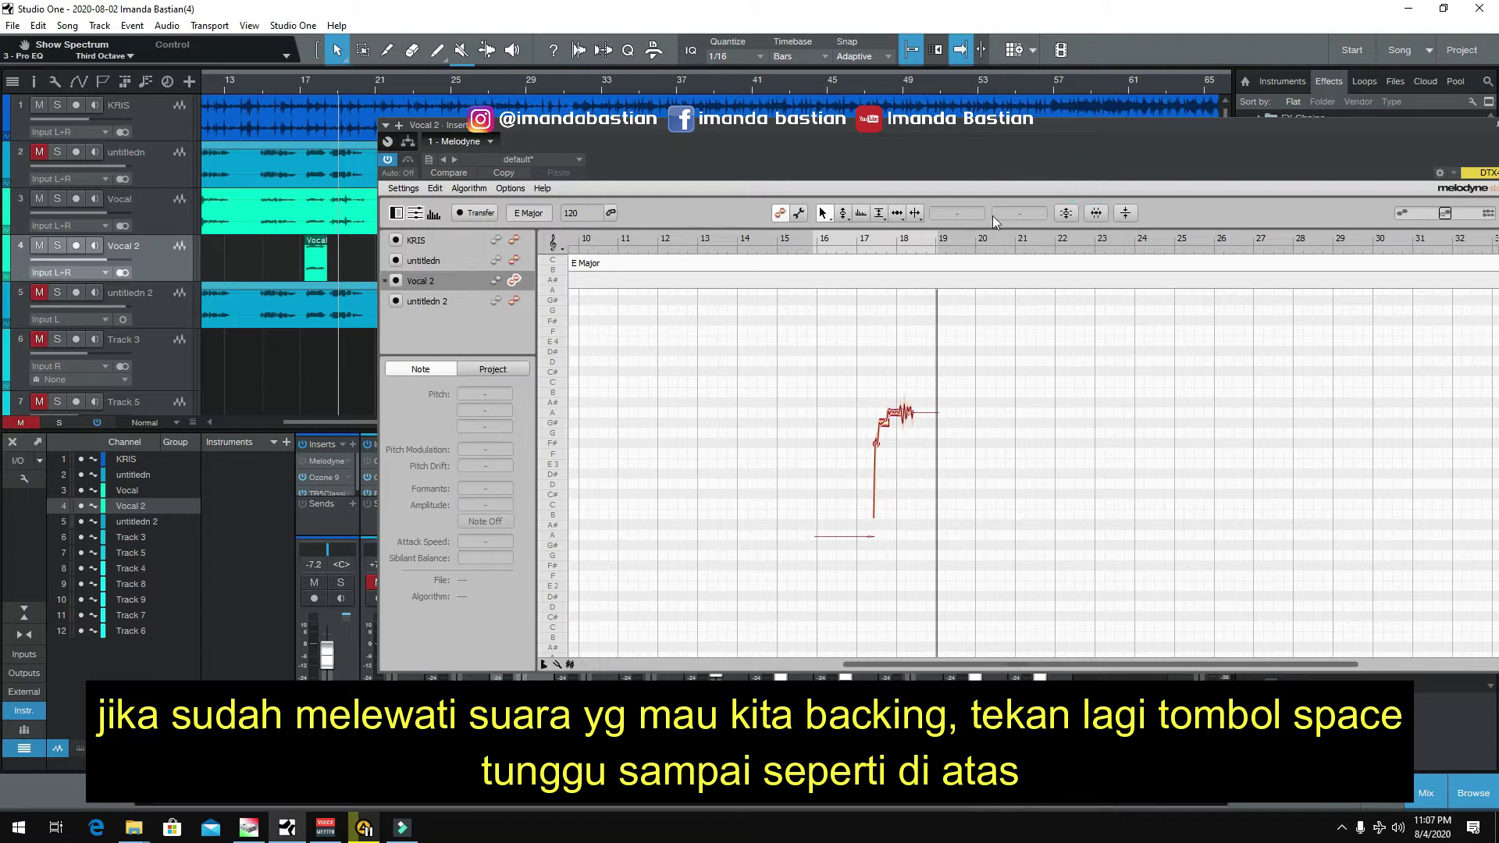
drag(968, 123, 835, 95)
drag(676, 354, 844, 490)
click(729, 307)
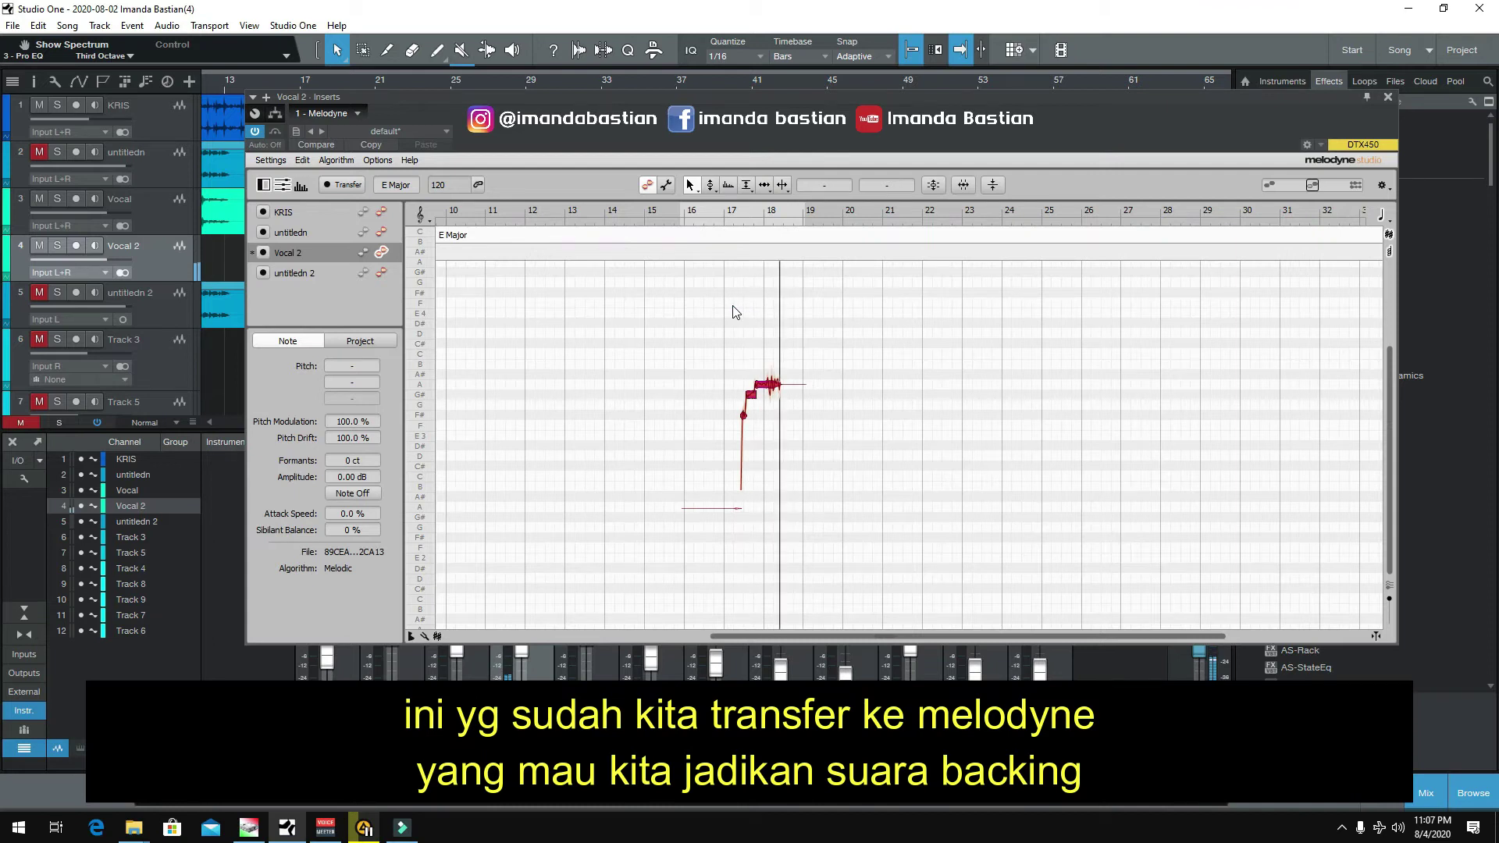
drag(720, 353, 829, 489)
drag(768, 387, 770, 423)
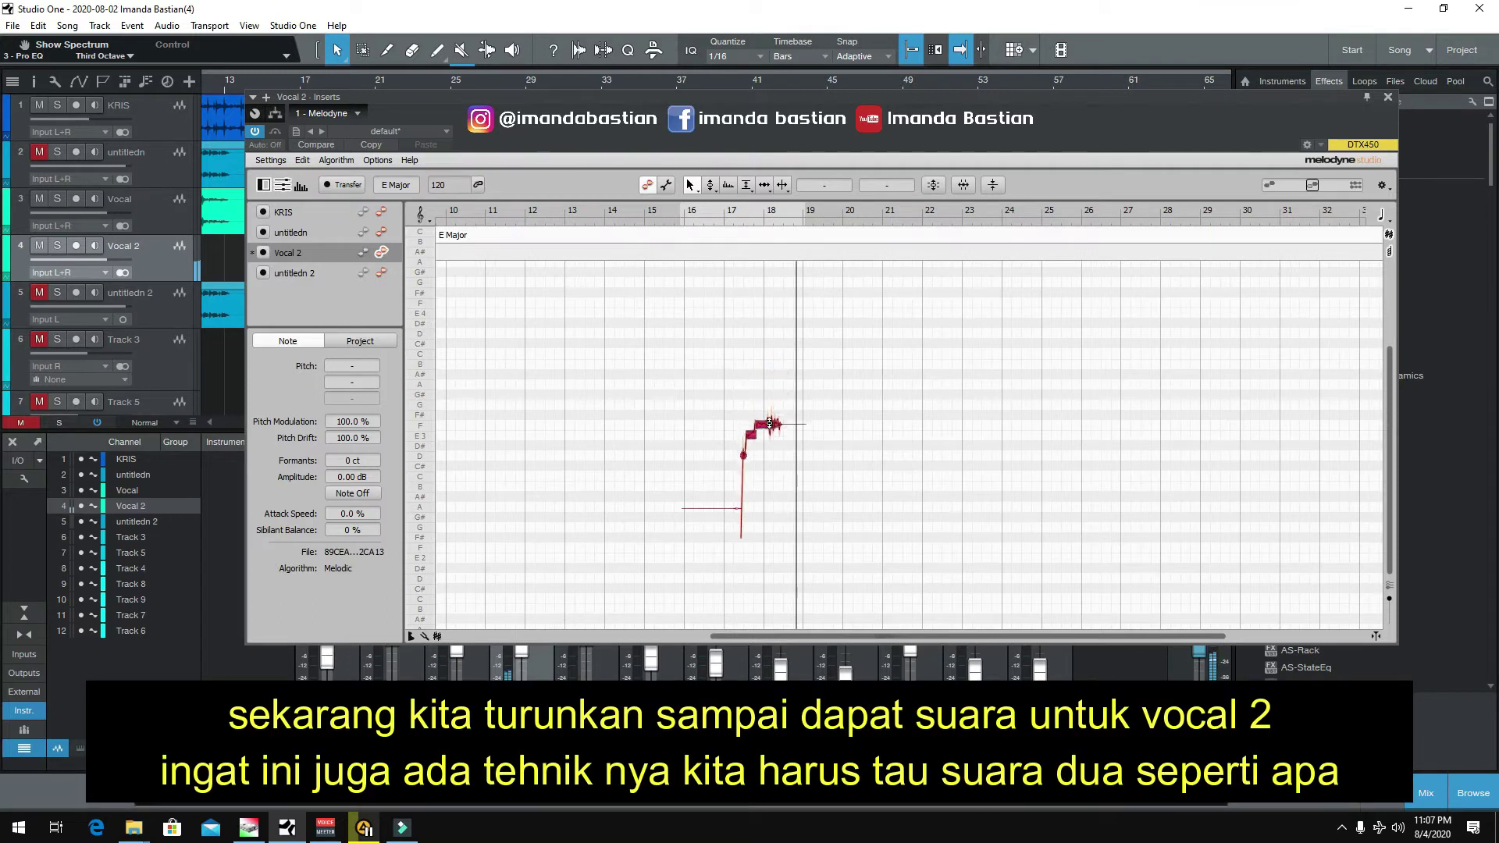
Step: Delete the stray low note before the vocal phrase in Melodyne and set the song's playback position to bar 17
drag(672, 488, 737, 535)
click(739, 537)
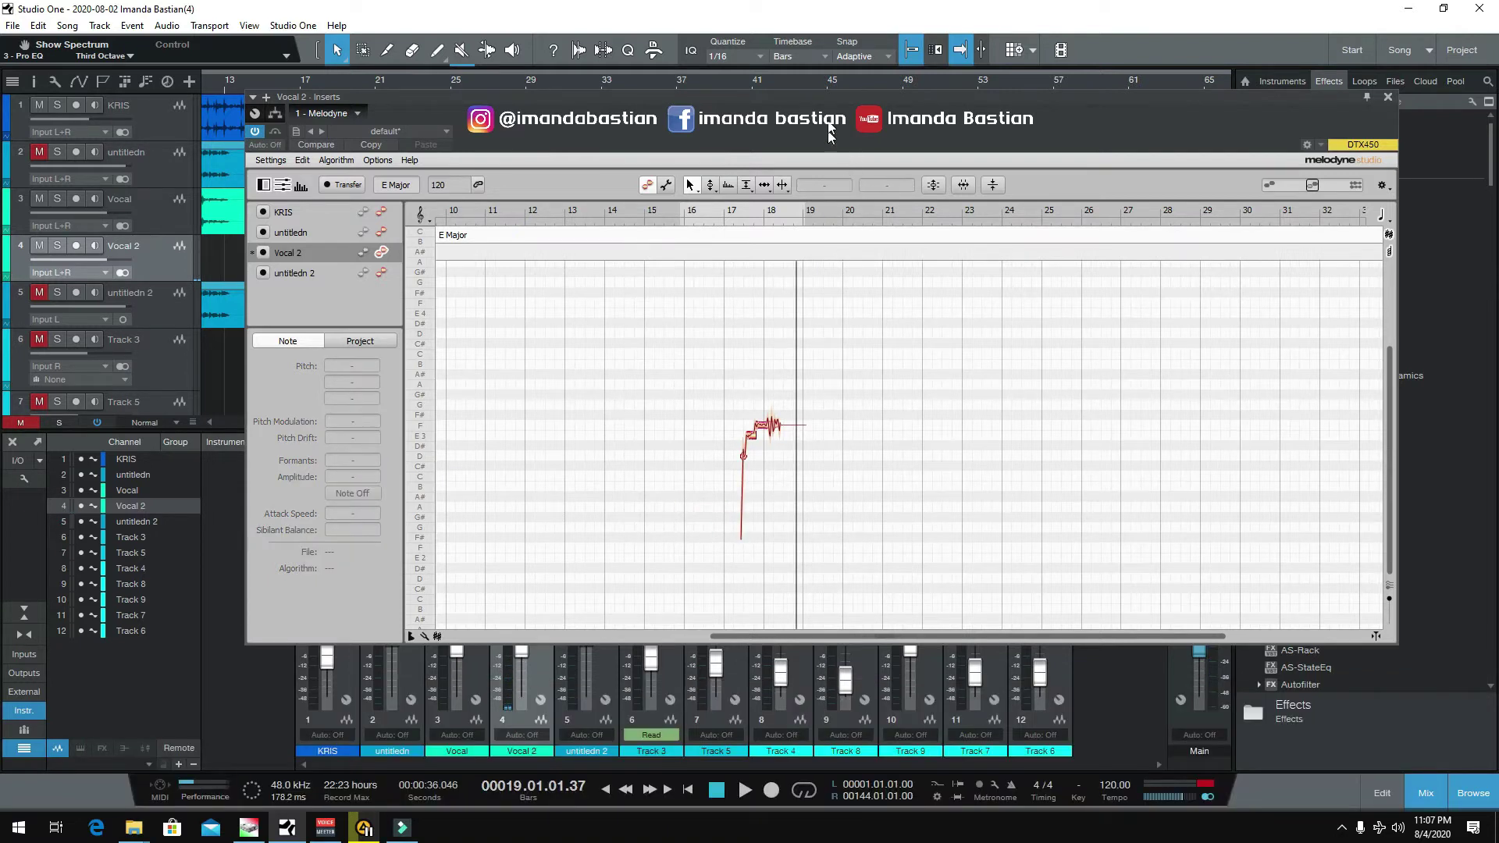
drag(833, 118, 992, 200)
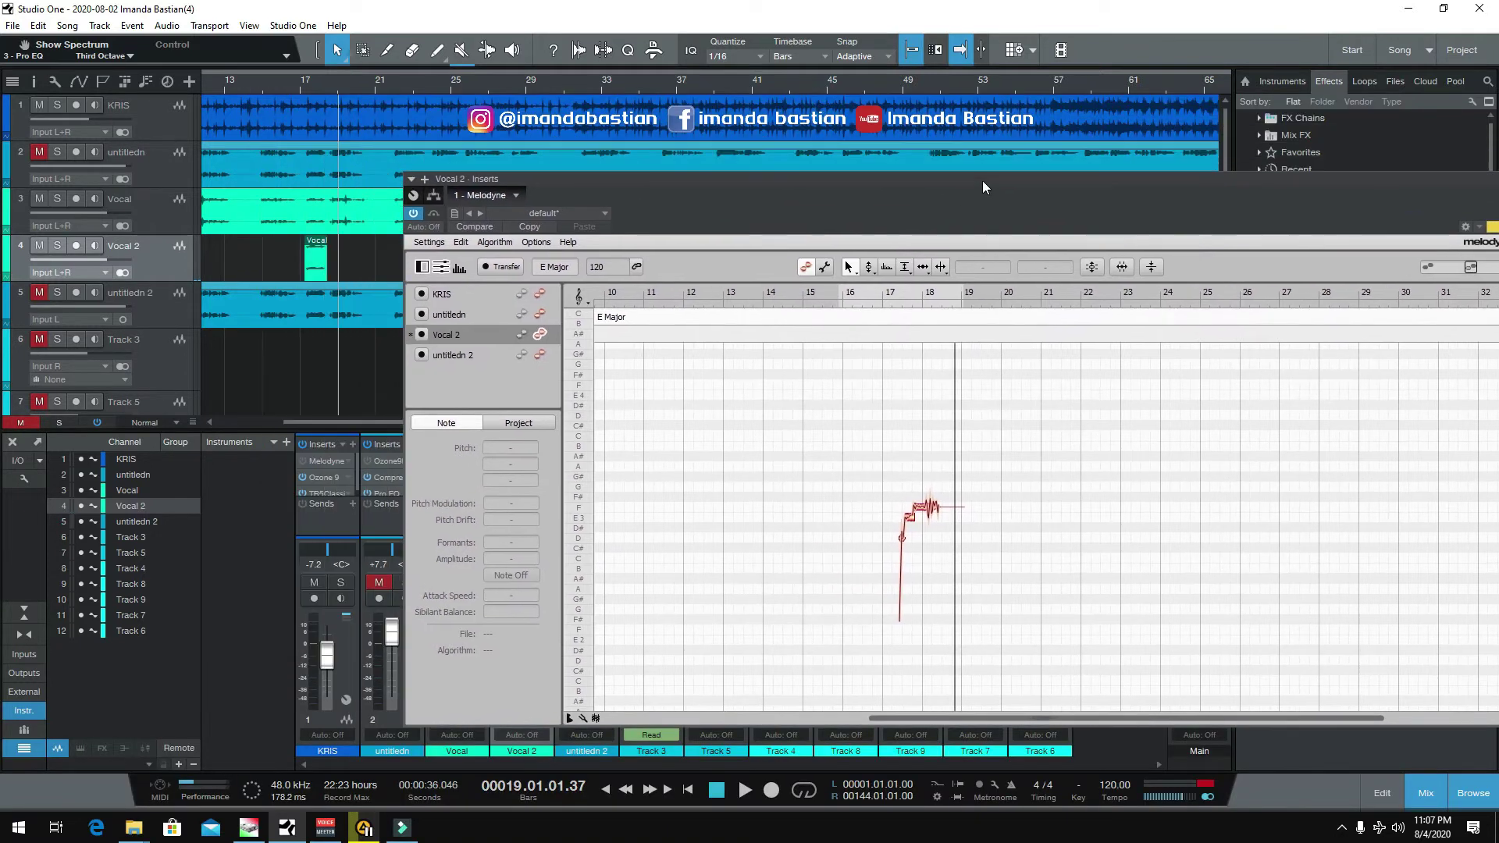
click(297, 83)
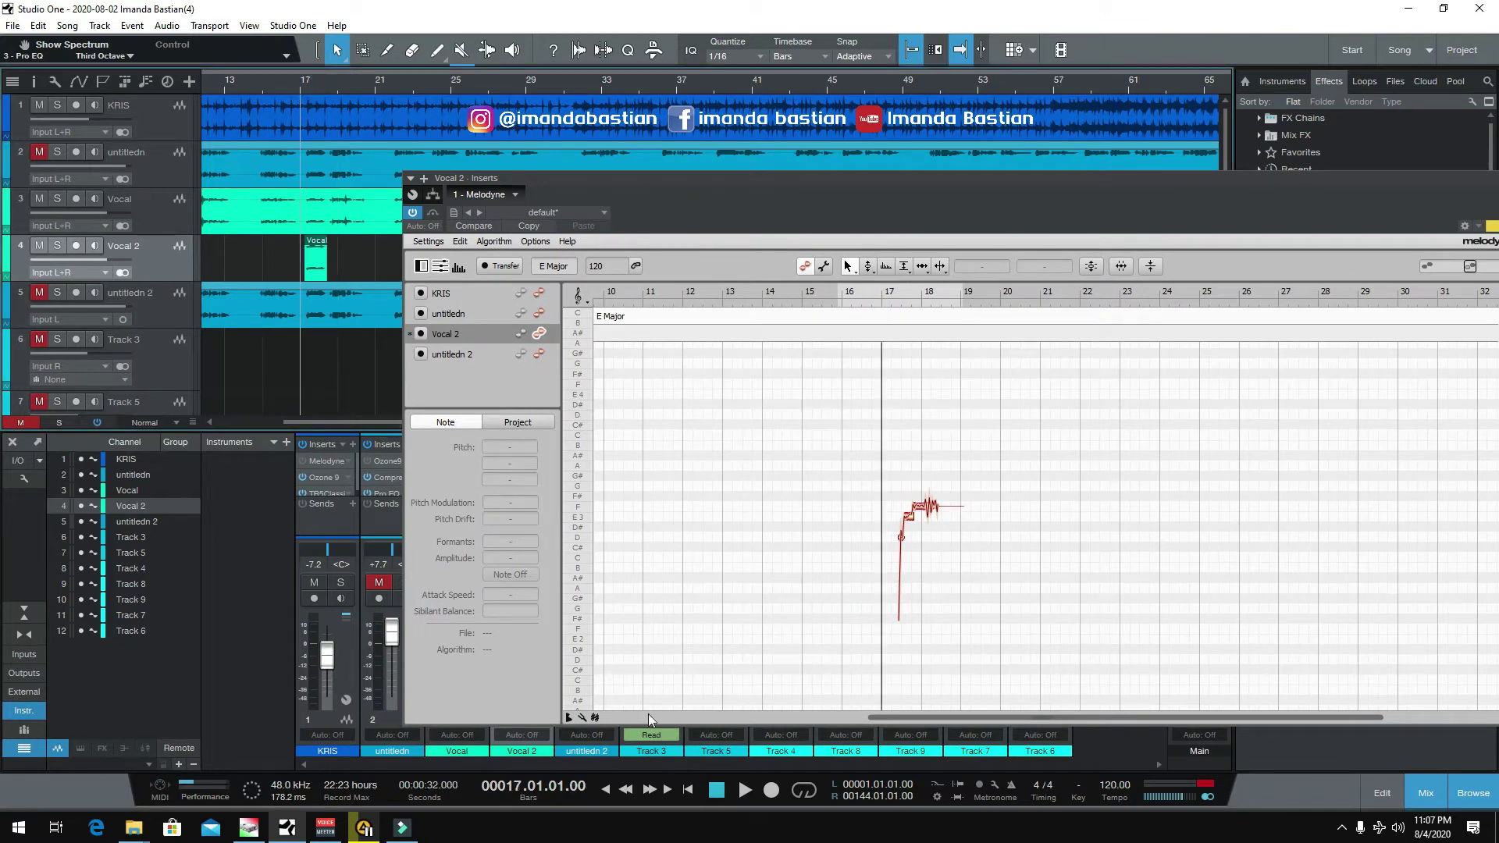
Step: Play the song from bar 17 to listen to the lowered first Vocal 2 phrase against the lead vocal
key(space)
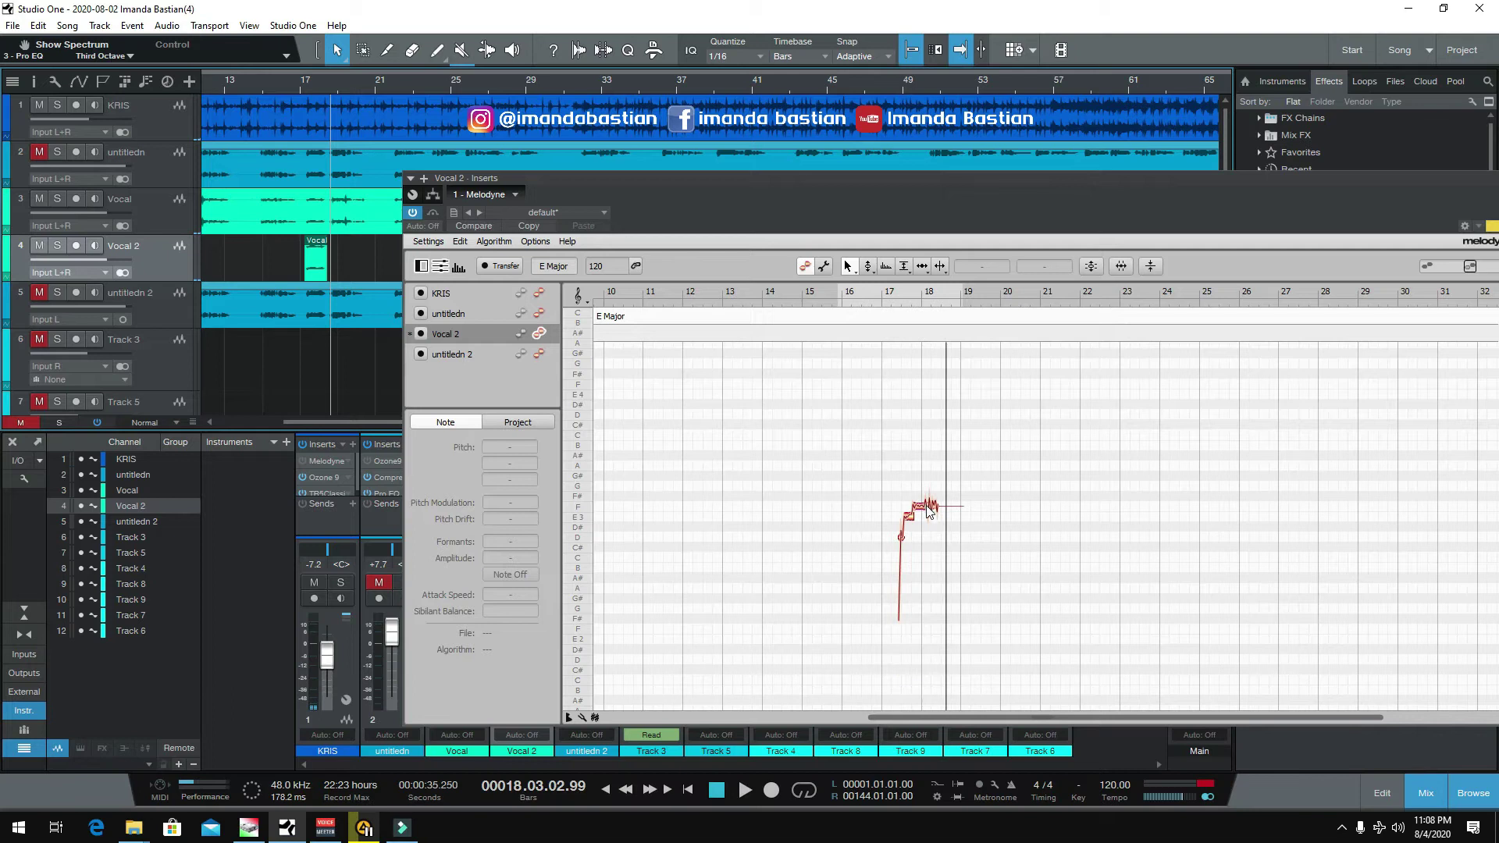
Step: Transfer the second Vocal 2 phrase into Melodyne by recording playback from bar 45 to about bar 47
drag(1013, 176, 644, 296)
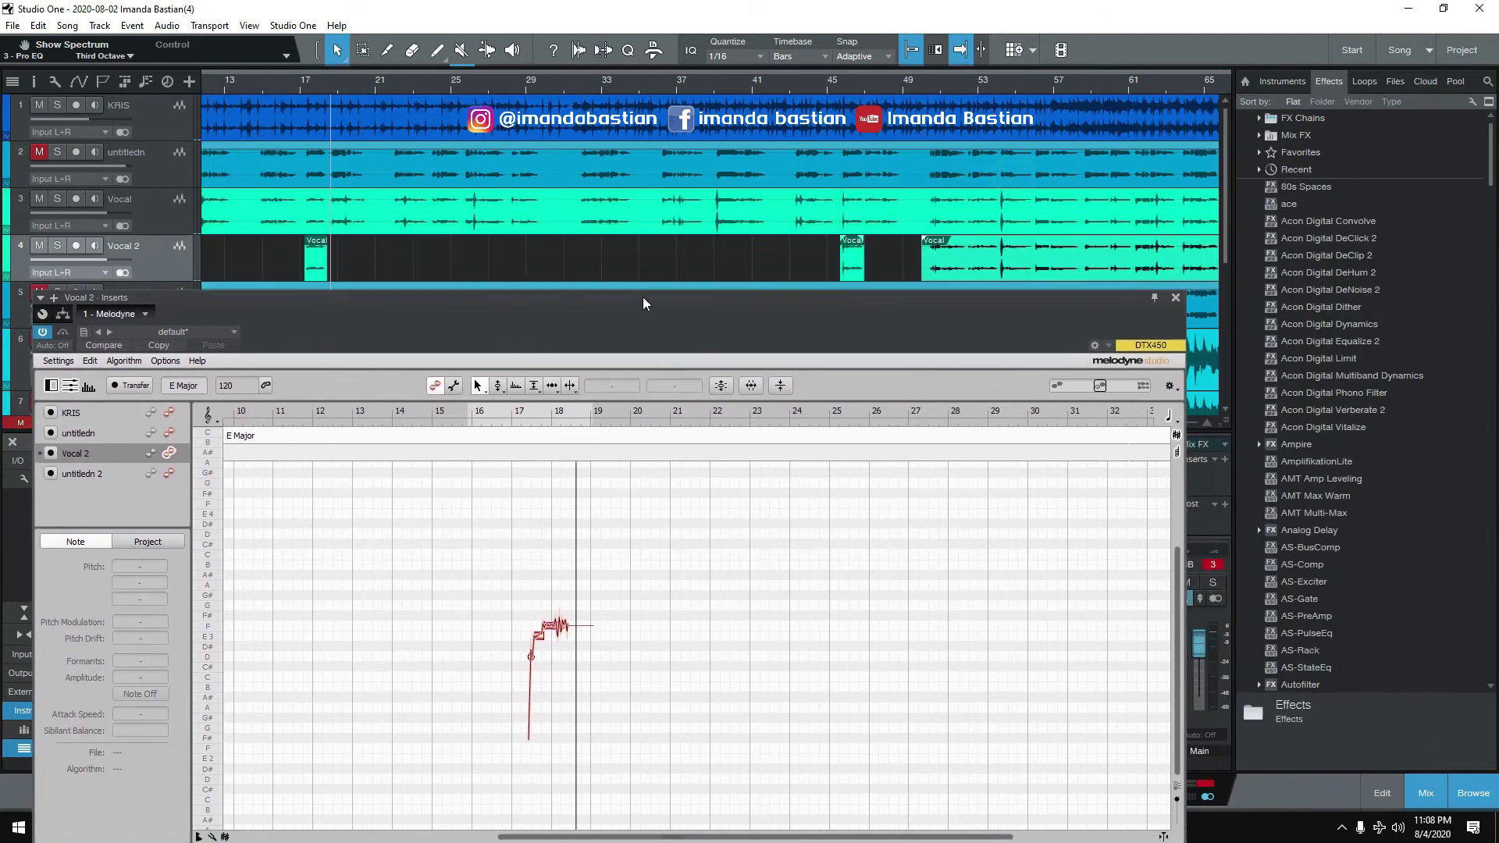
click(828, 86)
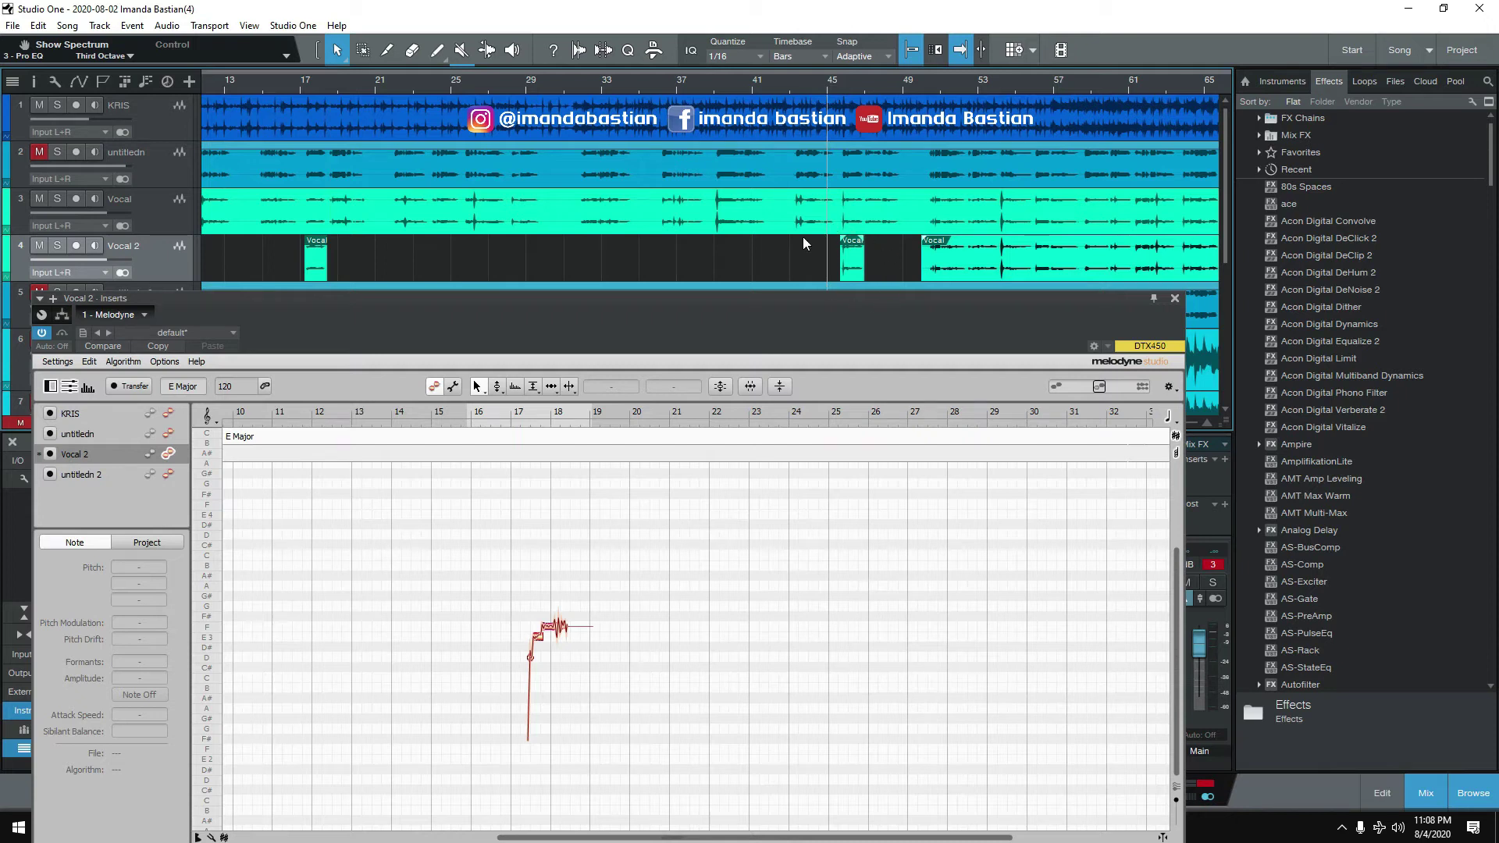
drag(685, 299, 938, 281)
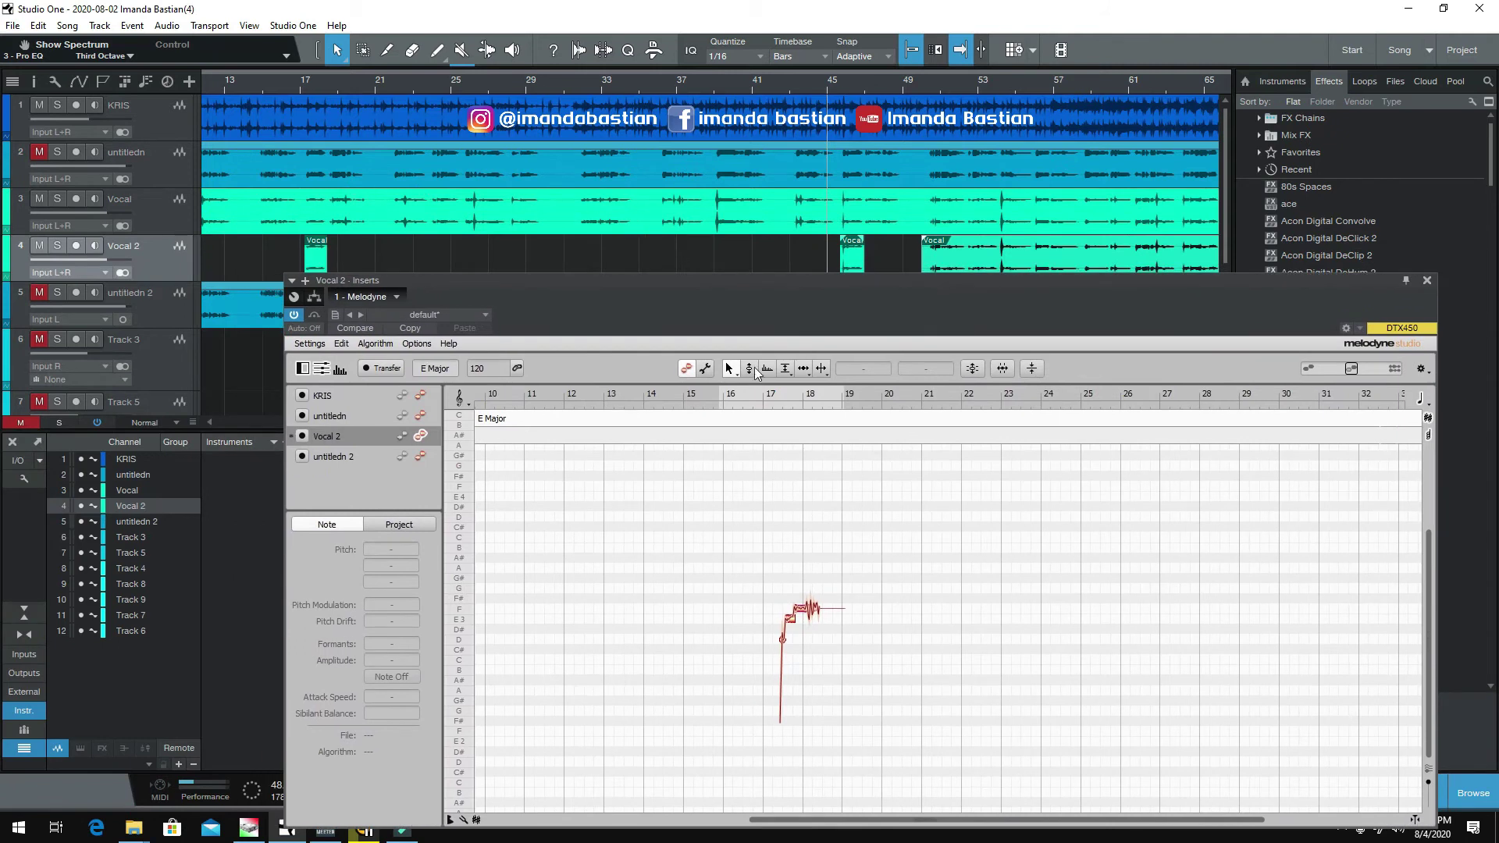
click(380, 368)
drag(785, 275, 523, 142)
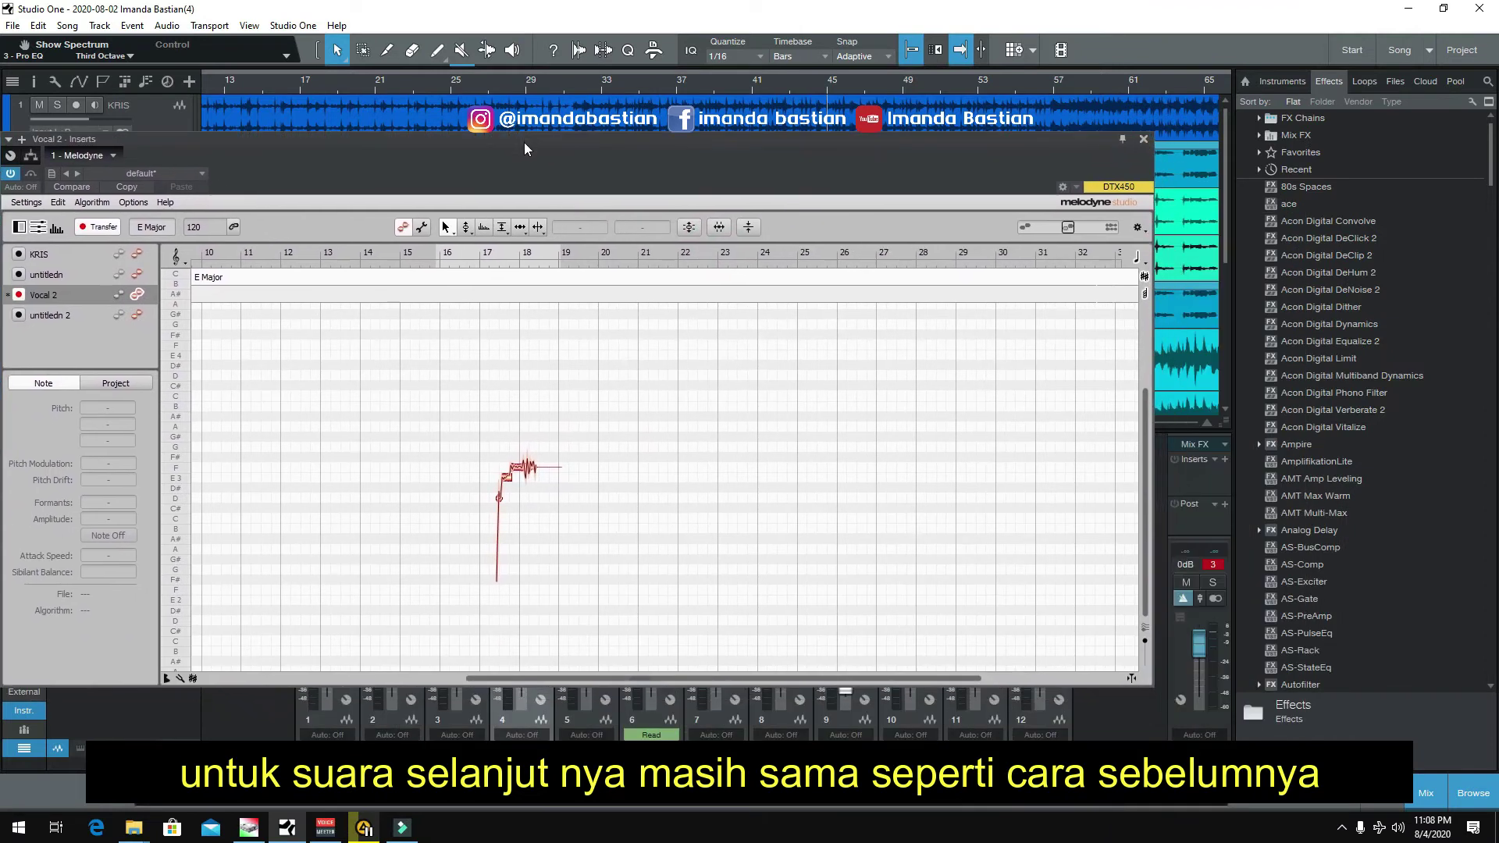
key(space)
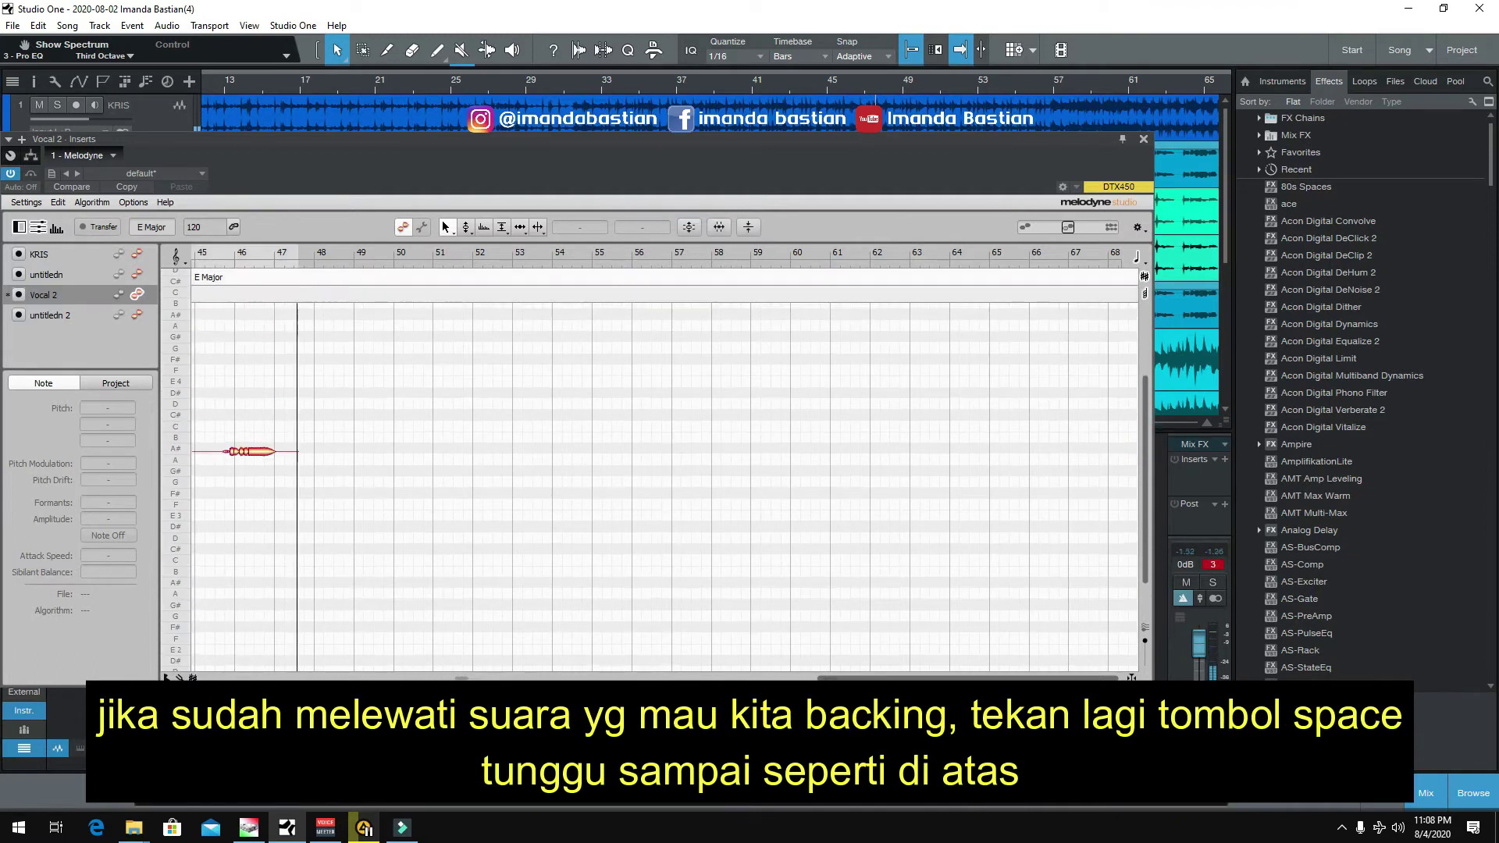
drag(565, 142, 812, 178)
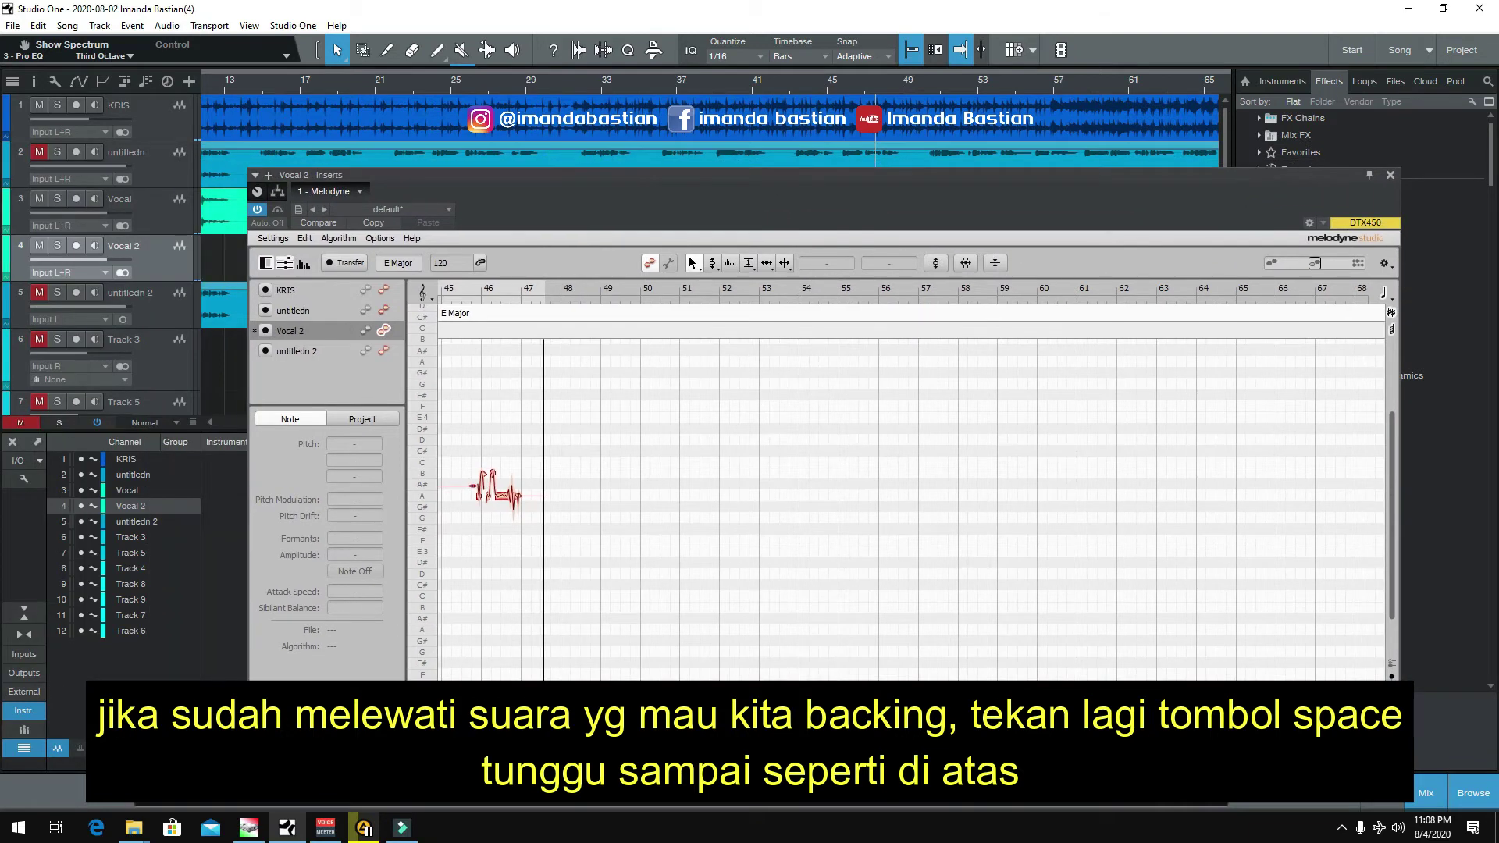
Step: Select all the transferred vocal notes around bars 45 to 47 in Melodyne and lower them together by five semitones
click(825, 429)
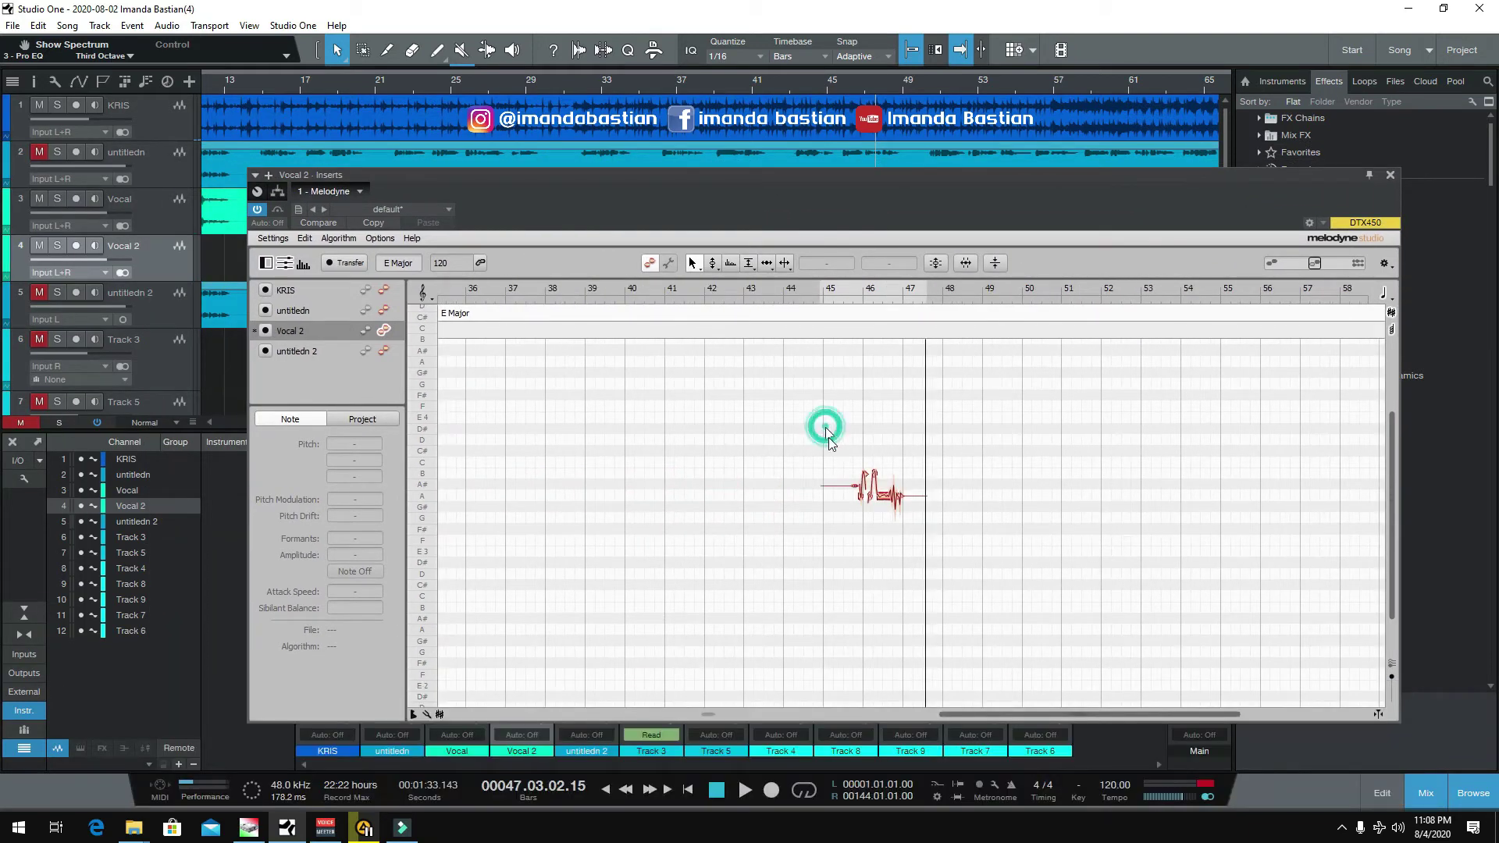
drag(806, 459, 940, 542)
click(843, 414)
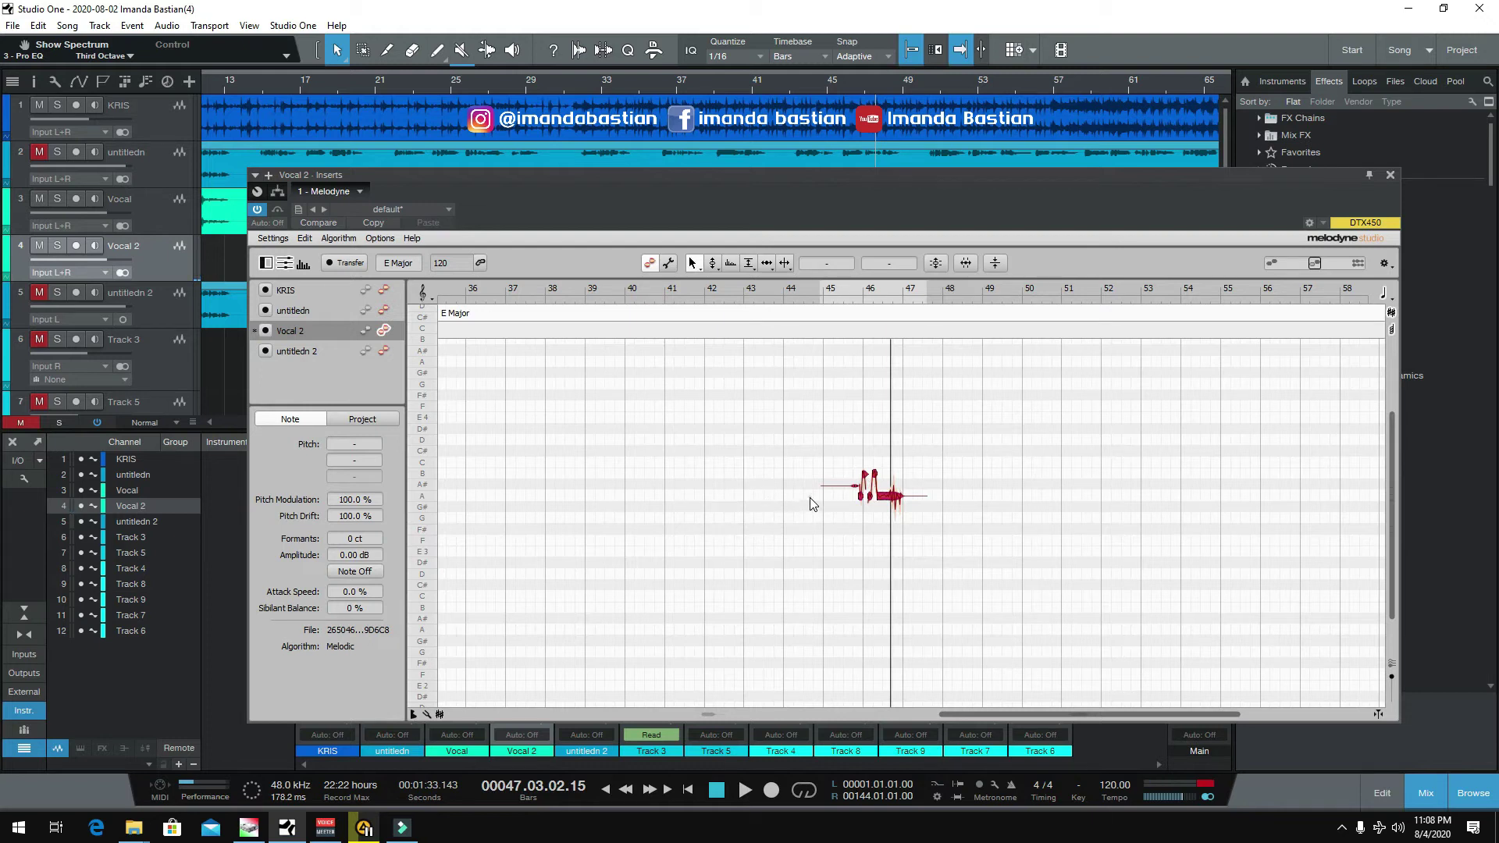
drag(806, 459, 933, 522)
drag(891, 498, 904, 552)
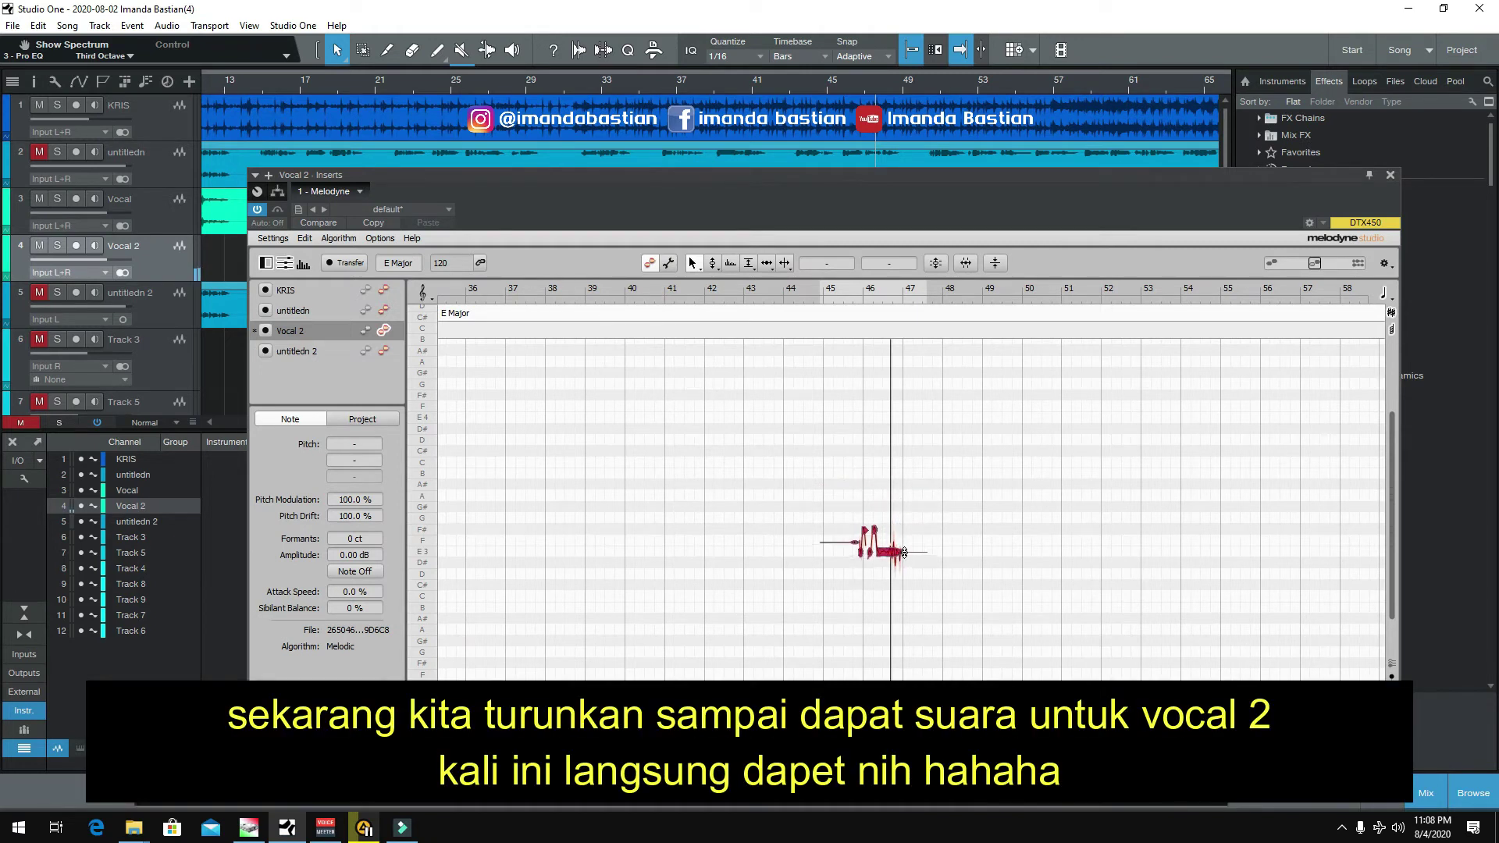
click(842, 496)
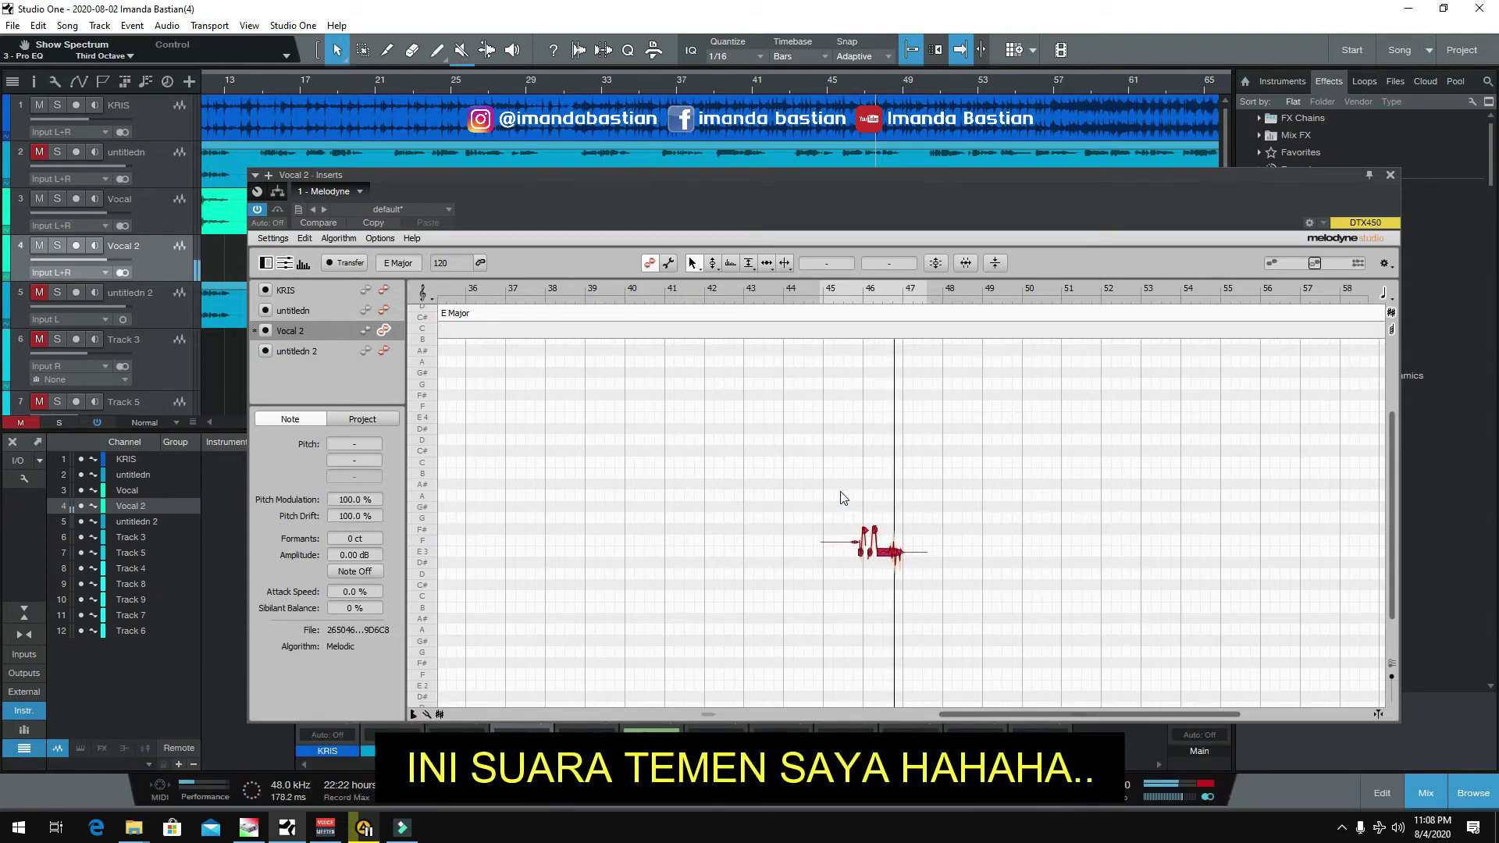
Step: Play the song from bar 45 twice to listen to the lowered second Vocal 2 phrase in the mix
drag(863, 174, 785, 264)
click(843, 93)
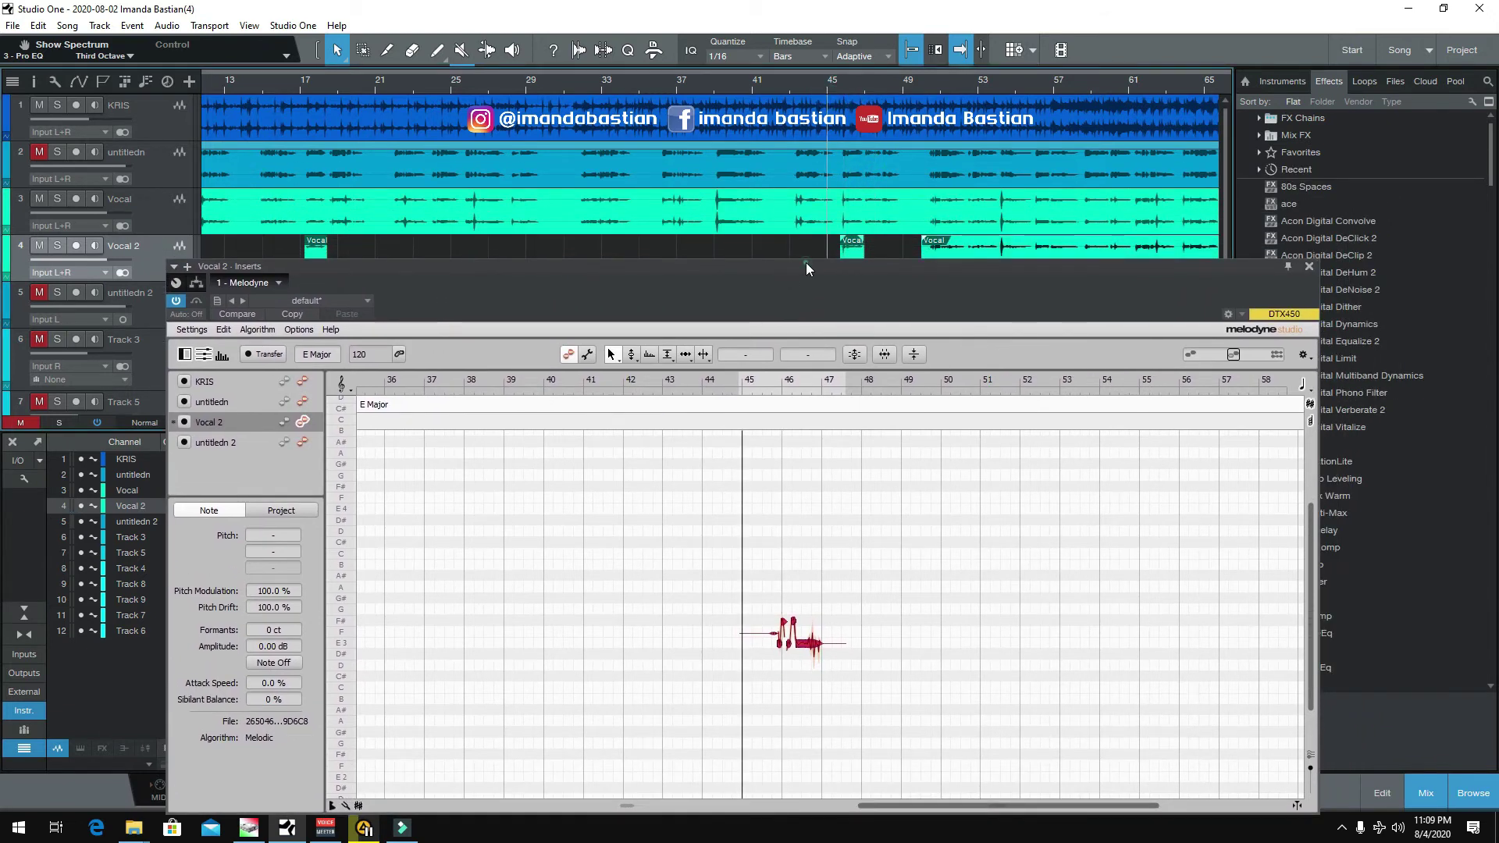
drag(805, 263, 782, 118)
click(745, 790)
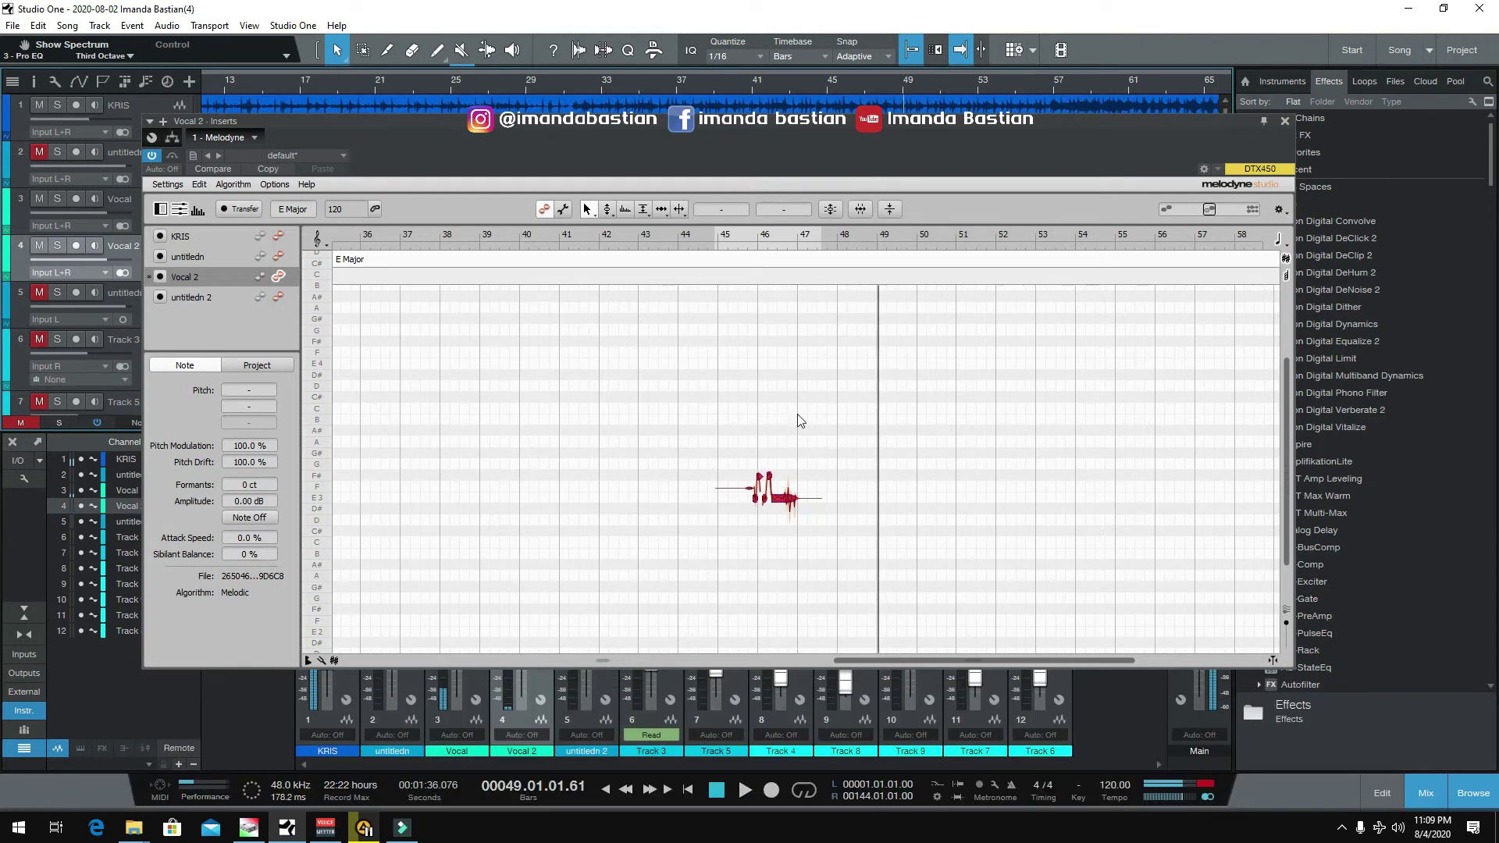
drag(923, 125, 1062, 283)
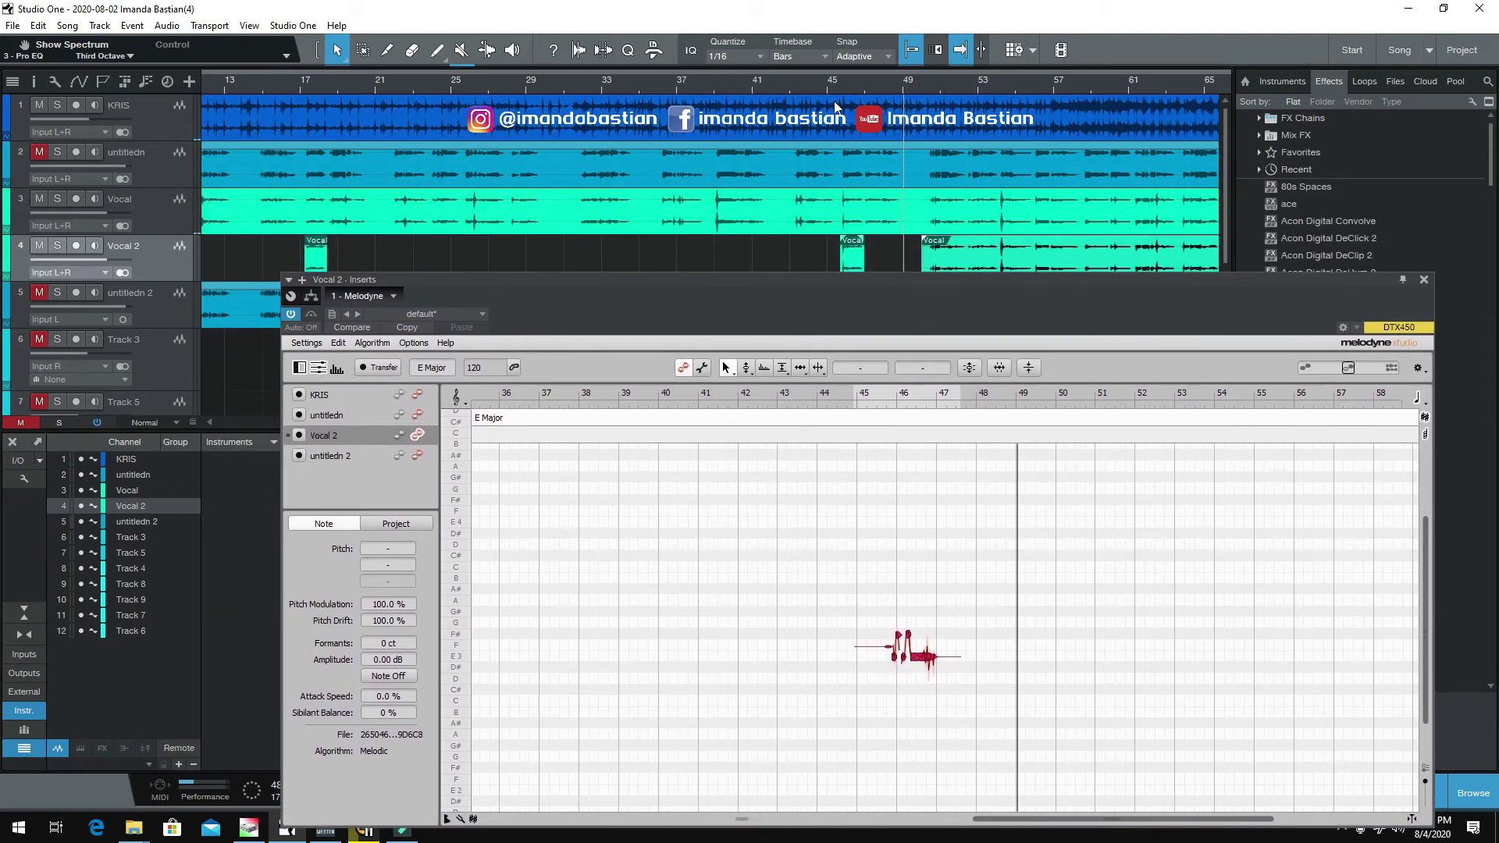
drag(870, 279, 734, 148)
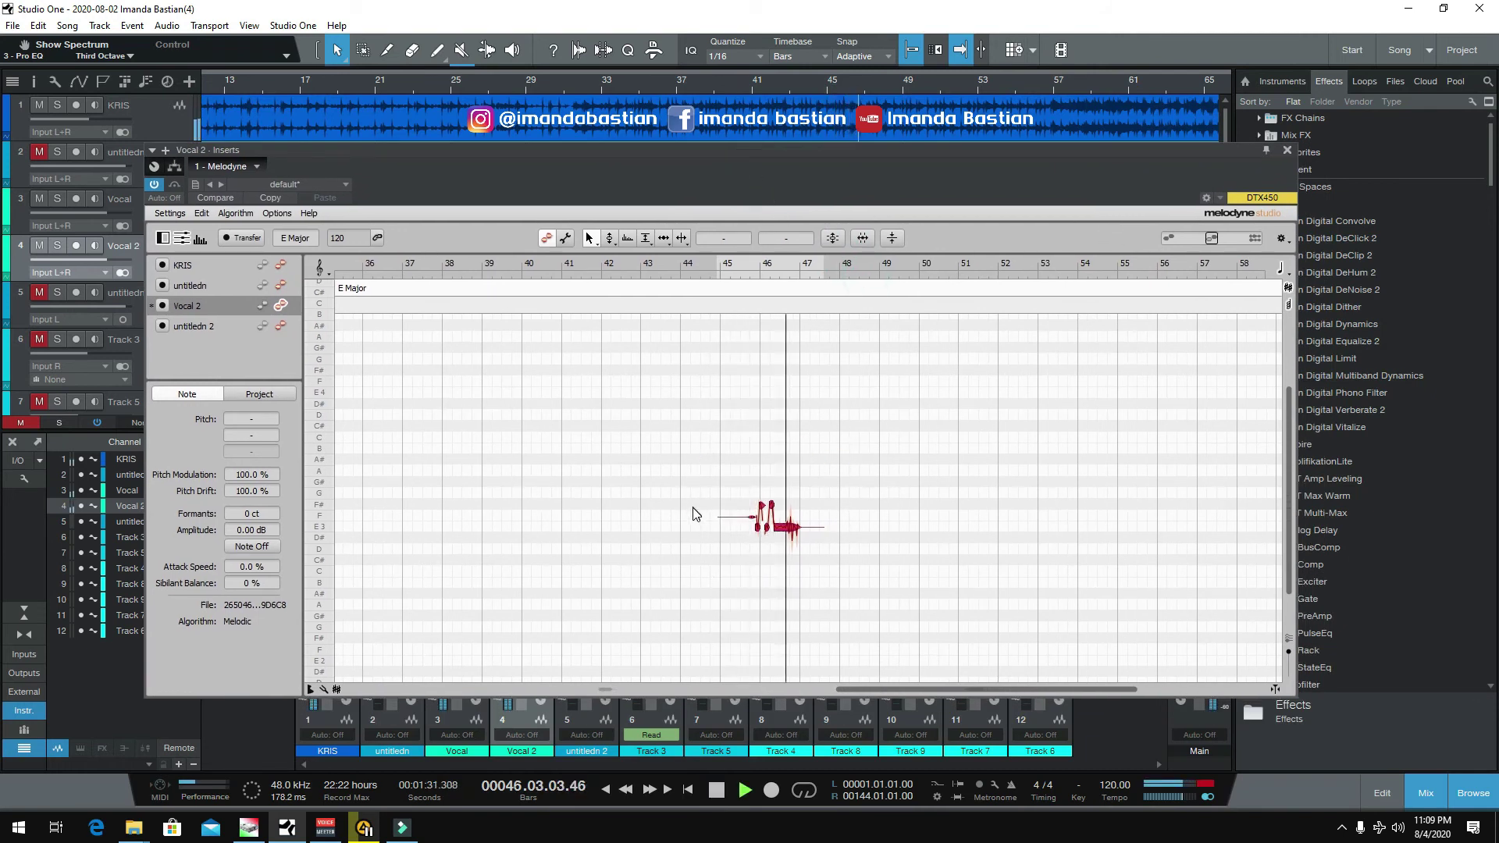
key(space)
Step: Mute the Vocal 2 track and play the song from about bar 45 to hear it without the backing vocal
drag(679, 150, 885, 307)
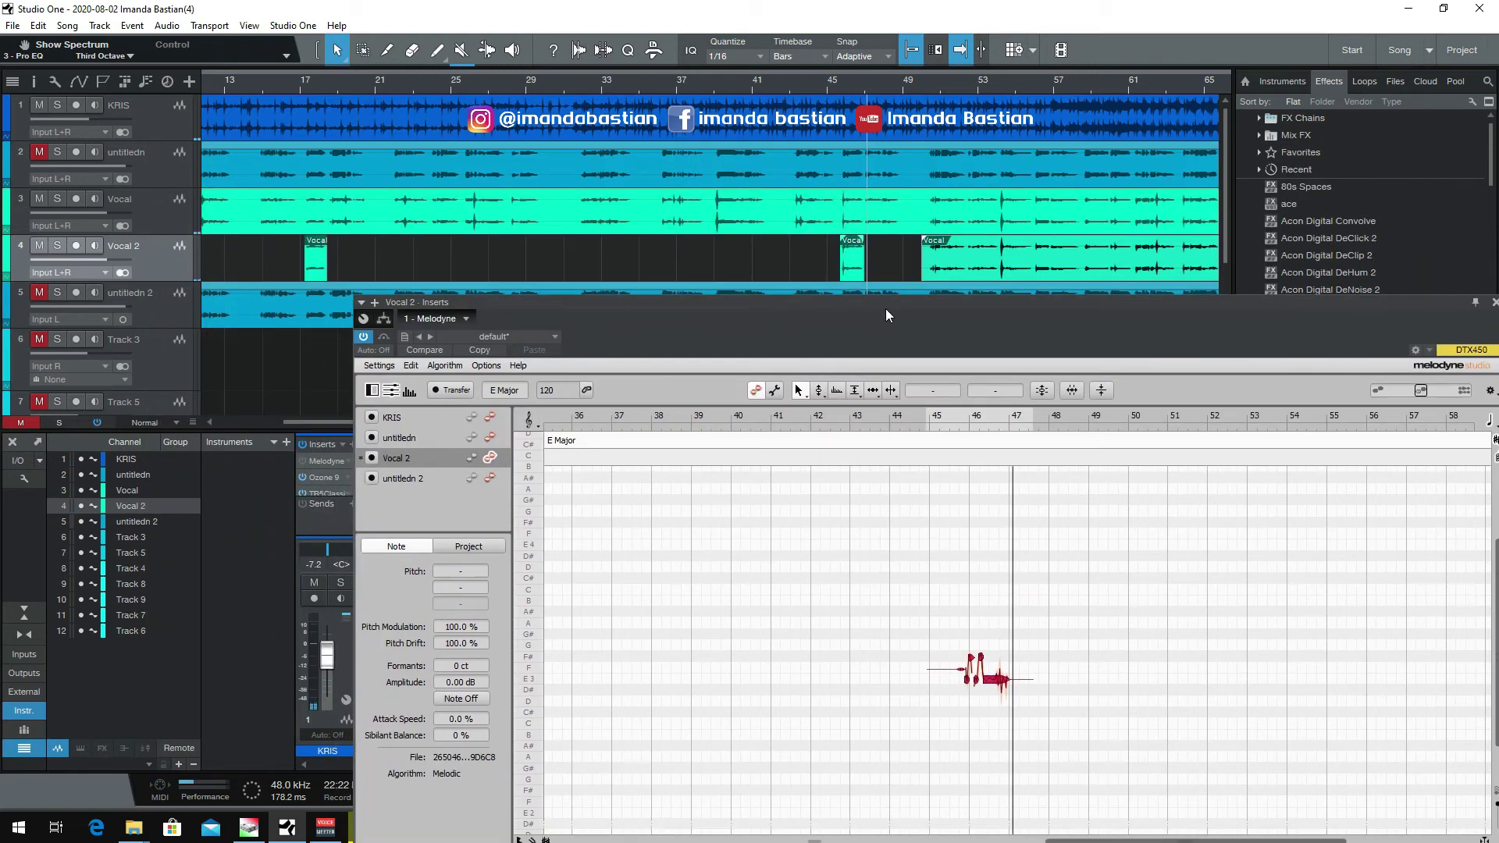
click(38, 245)
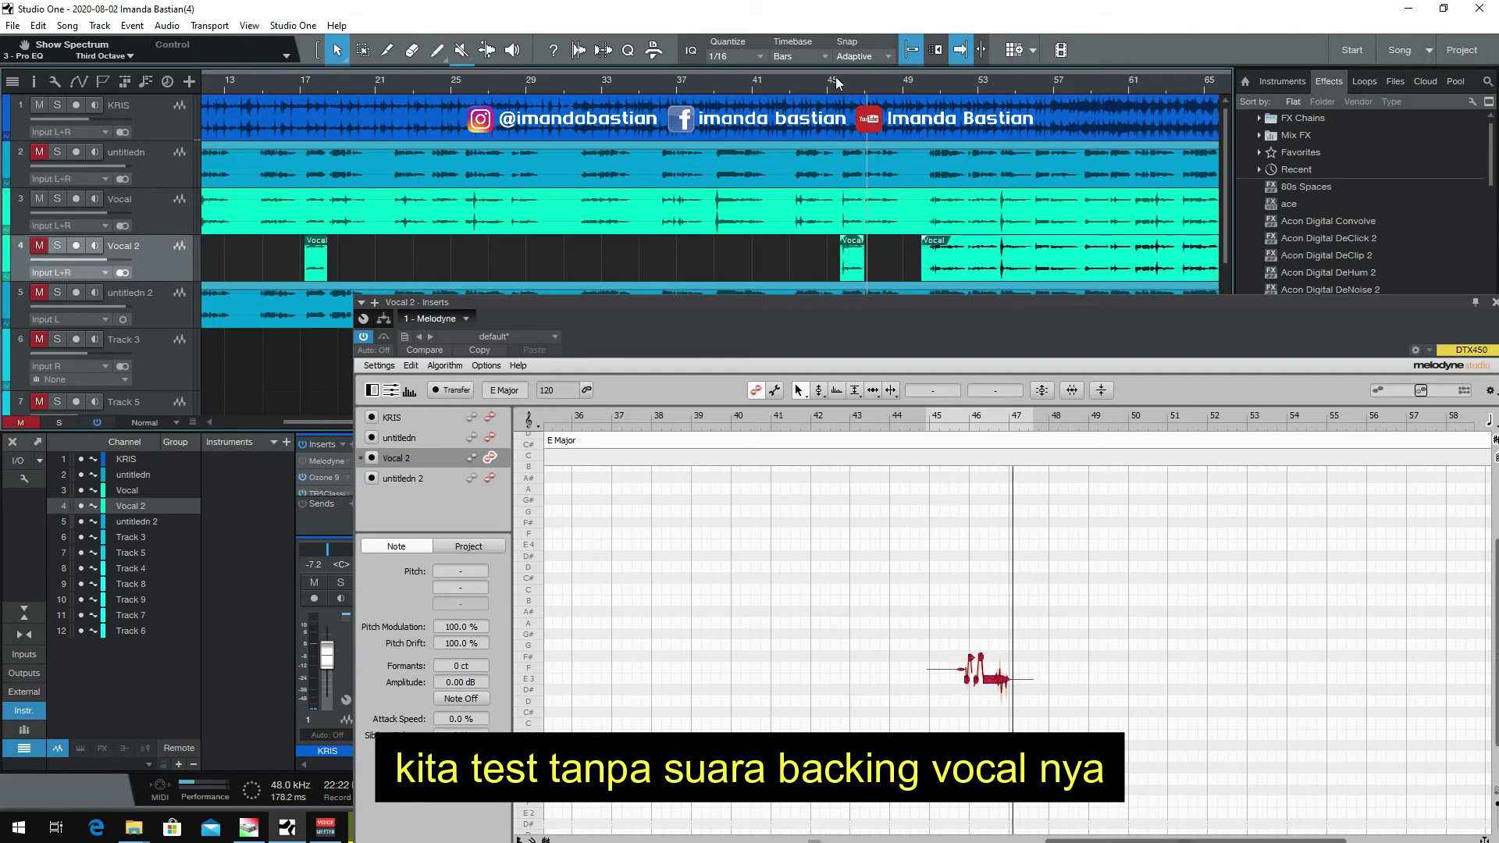
click(808, 81)
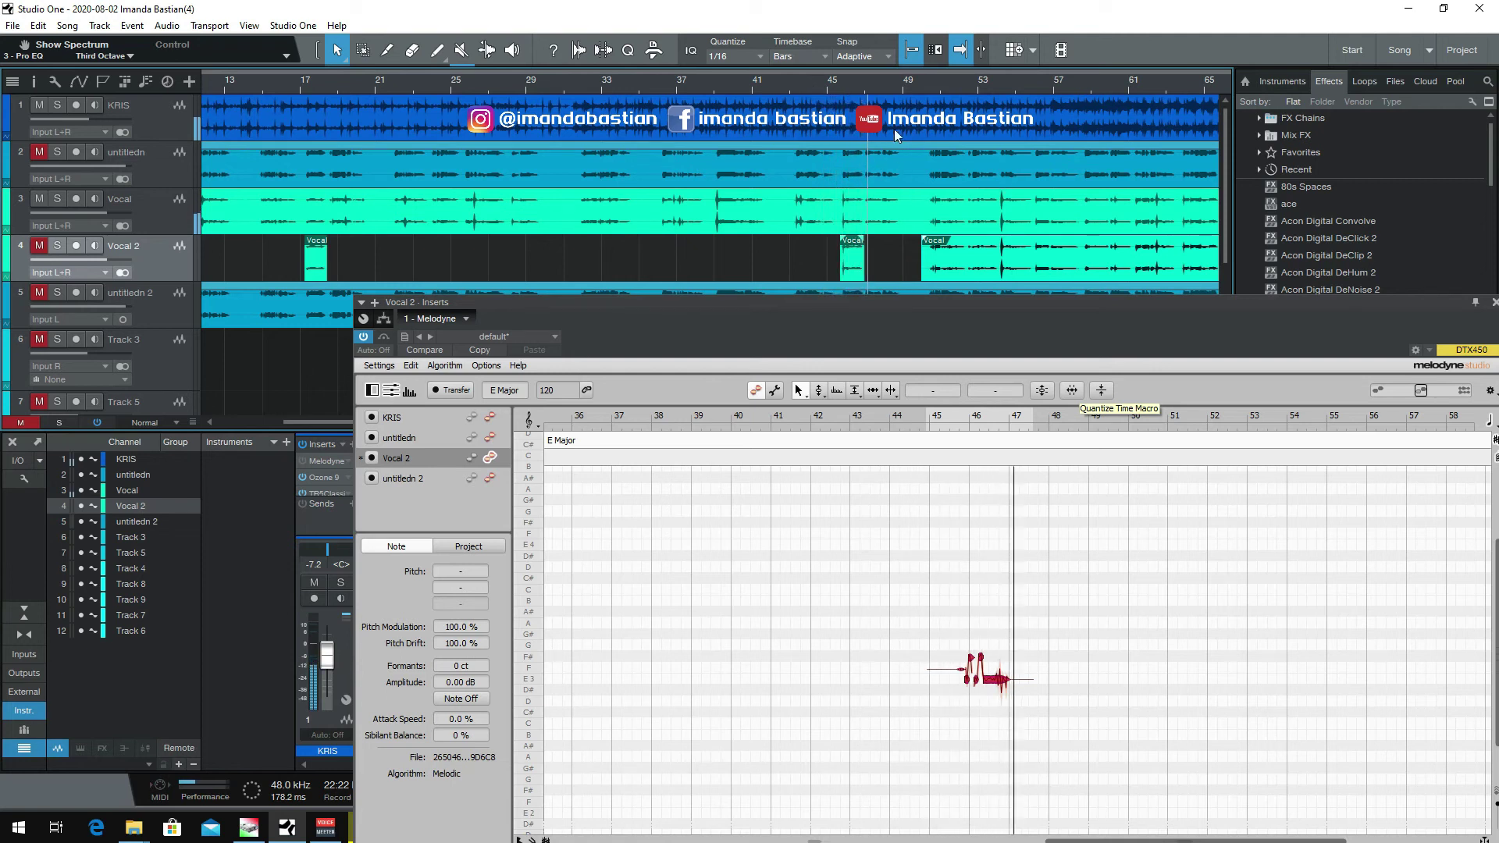
Step: Replay the song from bar 45 with the Vocal 2 backing vocal included to compare the section
click(832, 89)
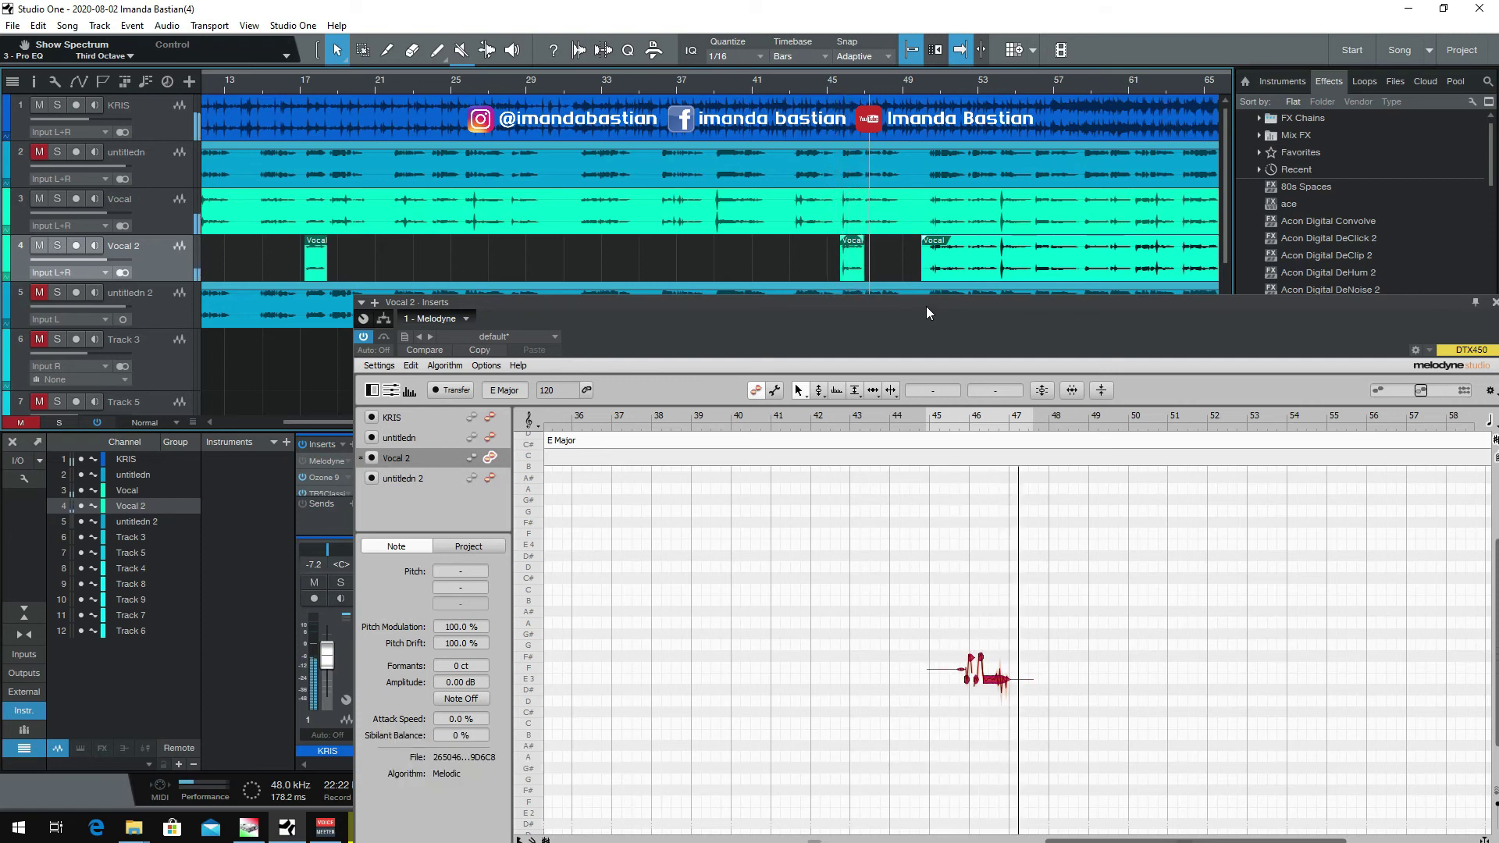
drag(939, 300, 821, 289)
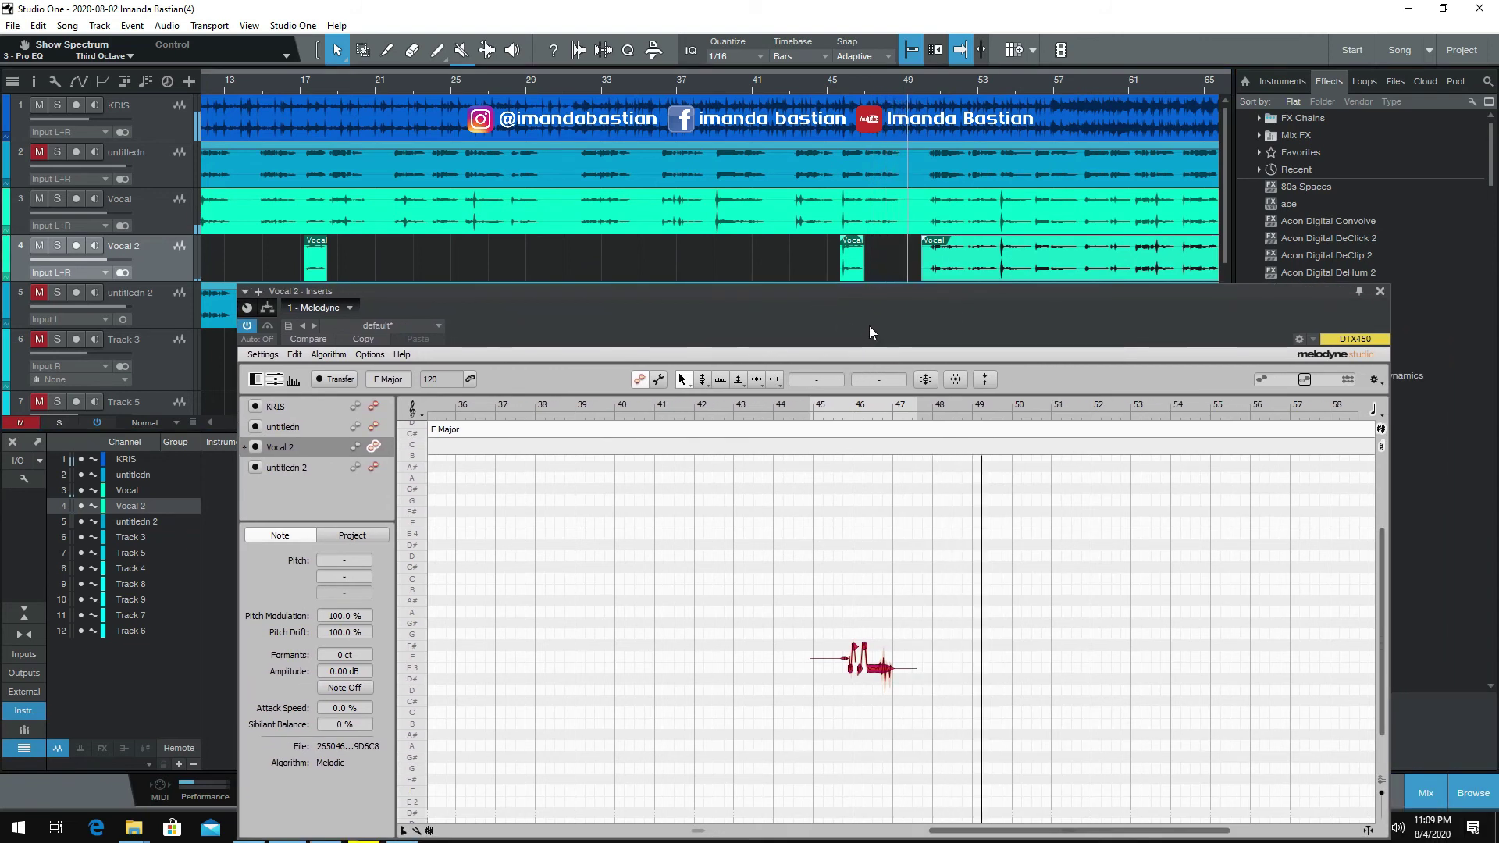
drag(892, 299, 863, 134)
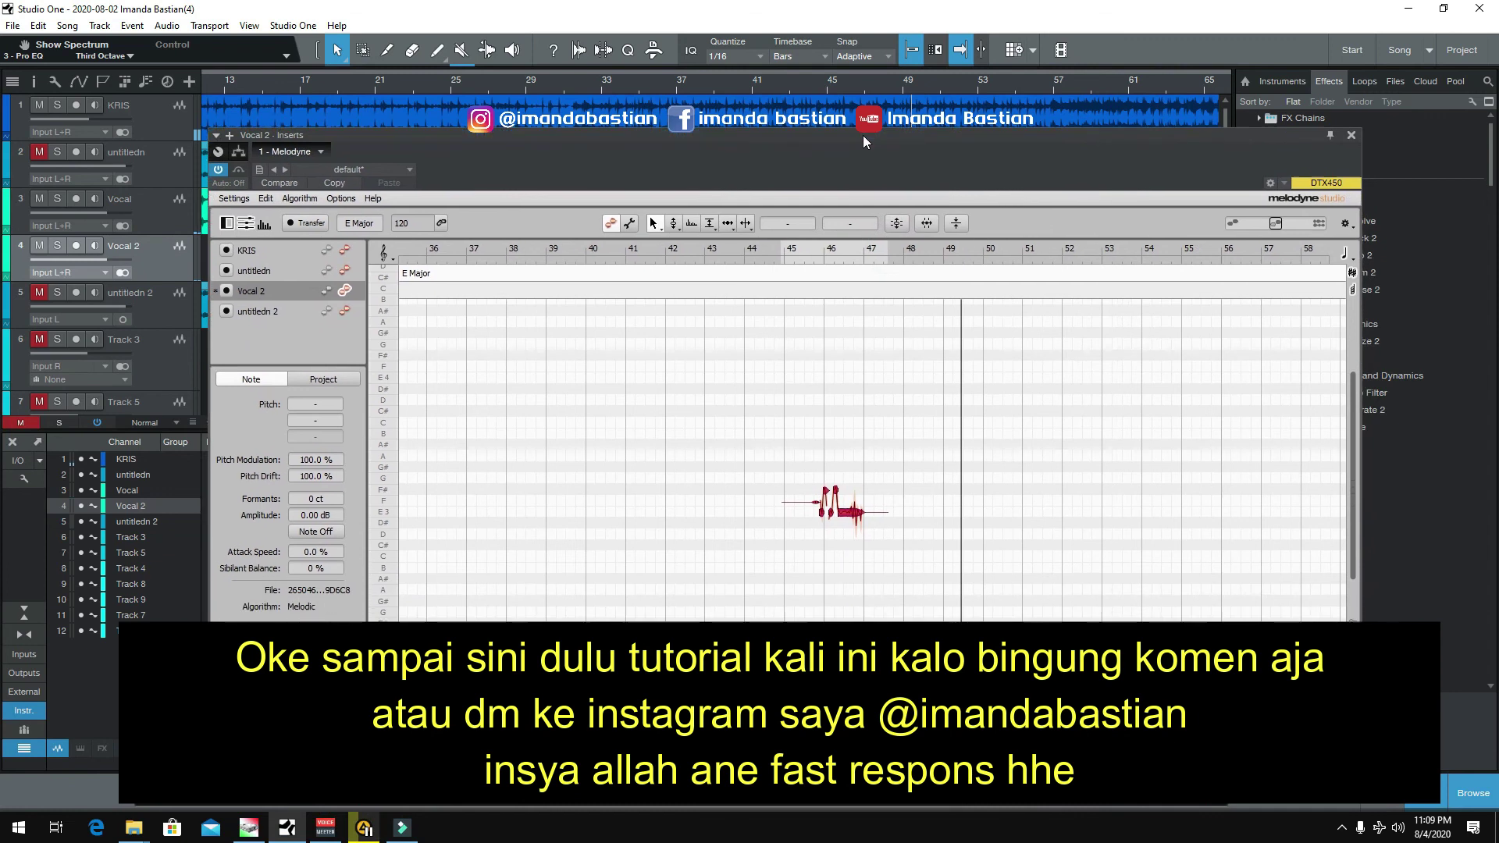